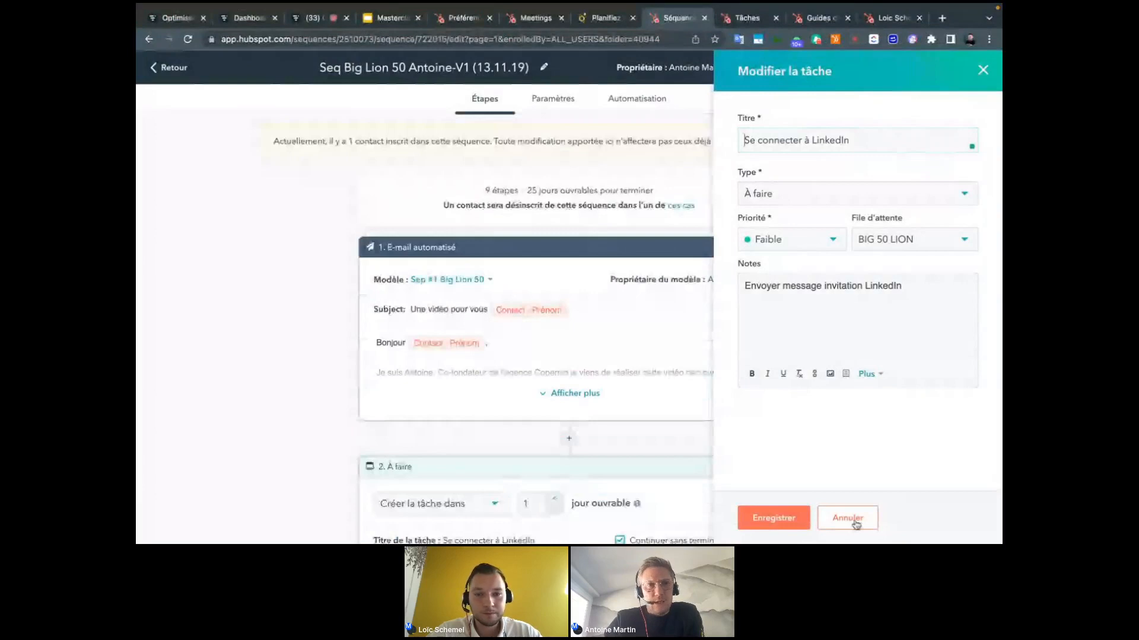
- Close the LinkedIn task without saving, then exit the sequence editor to review the Big Lion 50 sequence's email performance
click(848, 518)
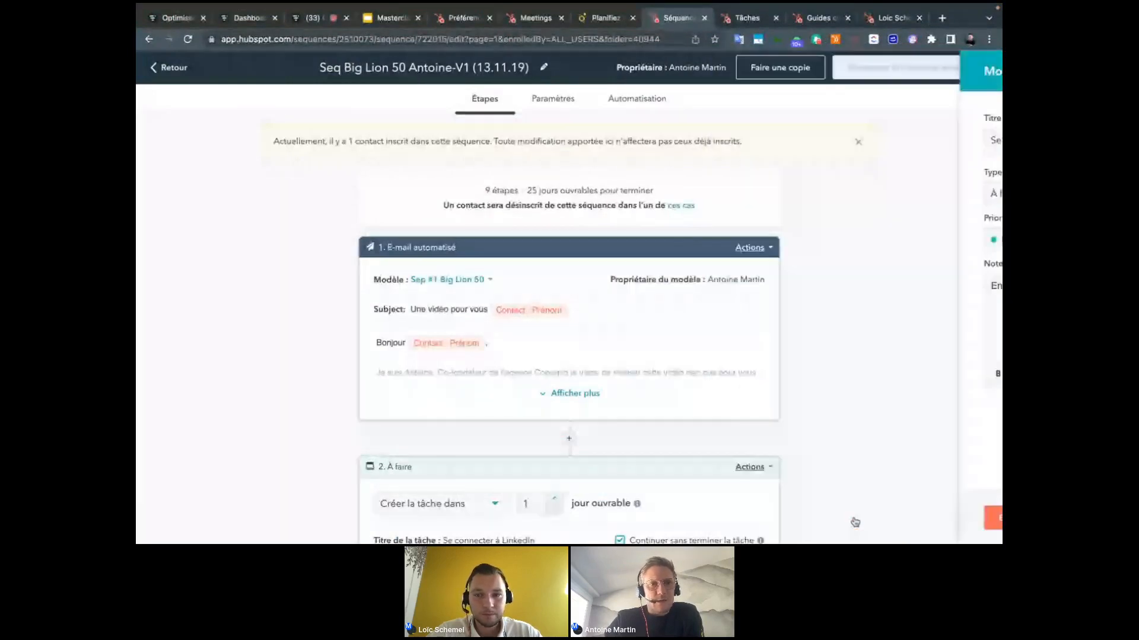
click(167, 70)
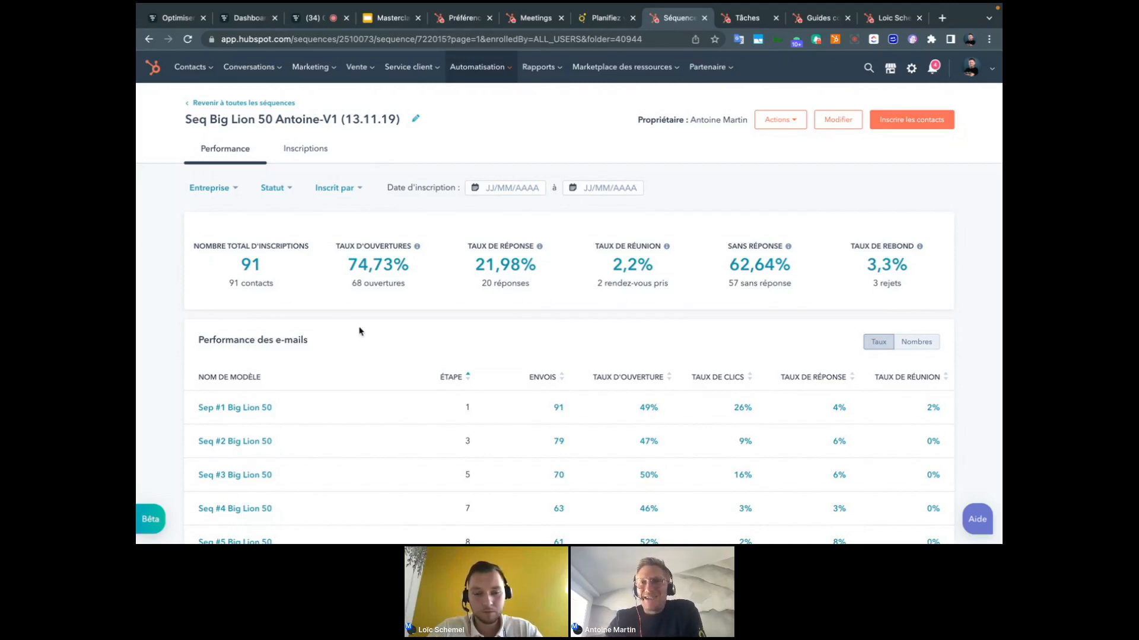
scroll(359, 327, down, 2)
scroll(359, 331, up, 3)
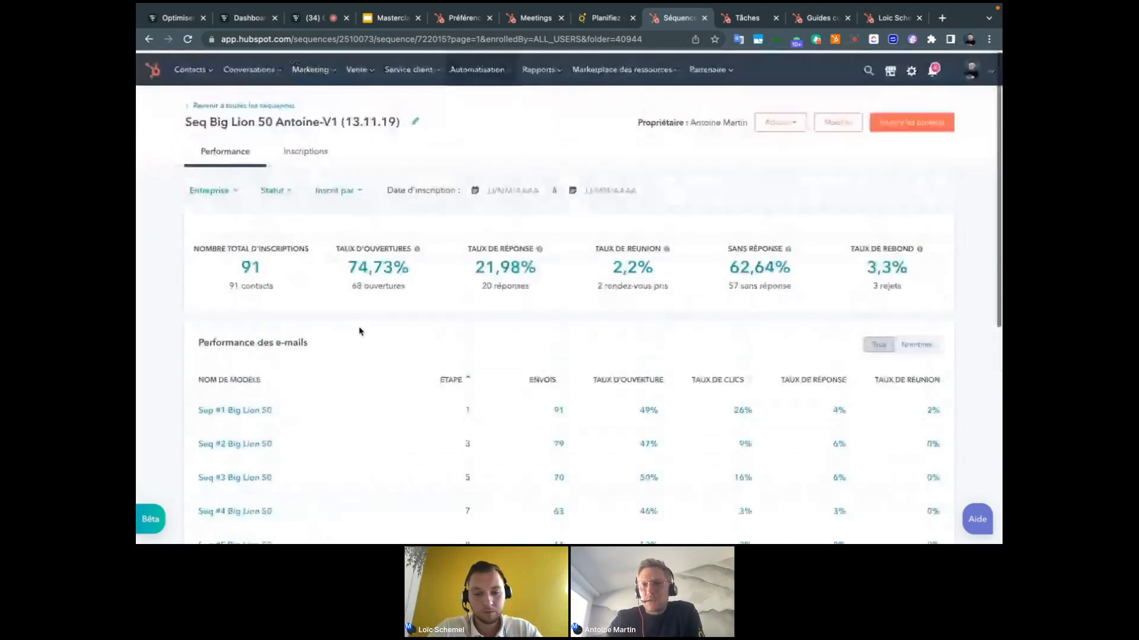
- Open the Big Lion 50 sequence for editing and examine the full content of the first automated email, including its video and meeting link
click(838, 121)
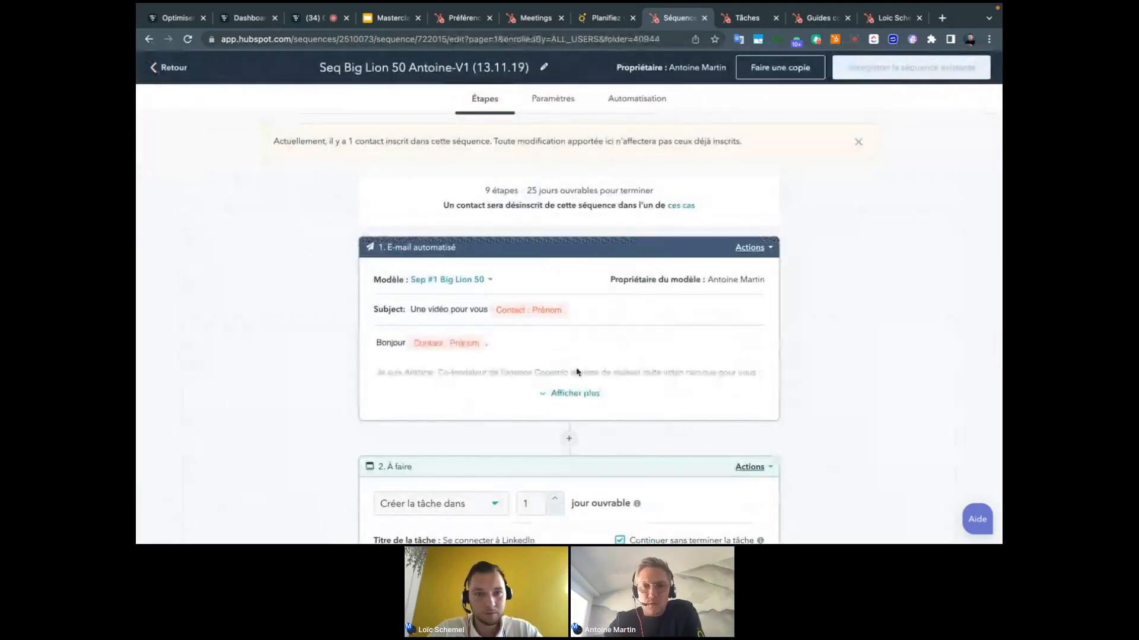
click(561, 393)
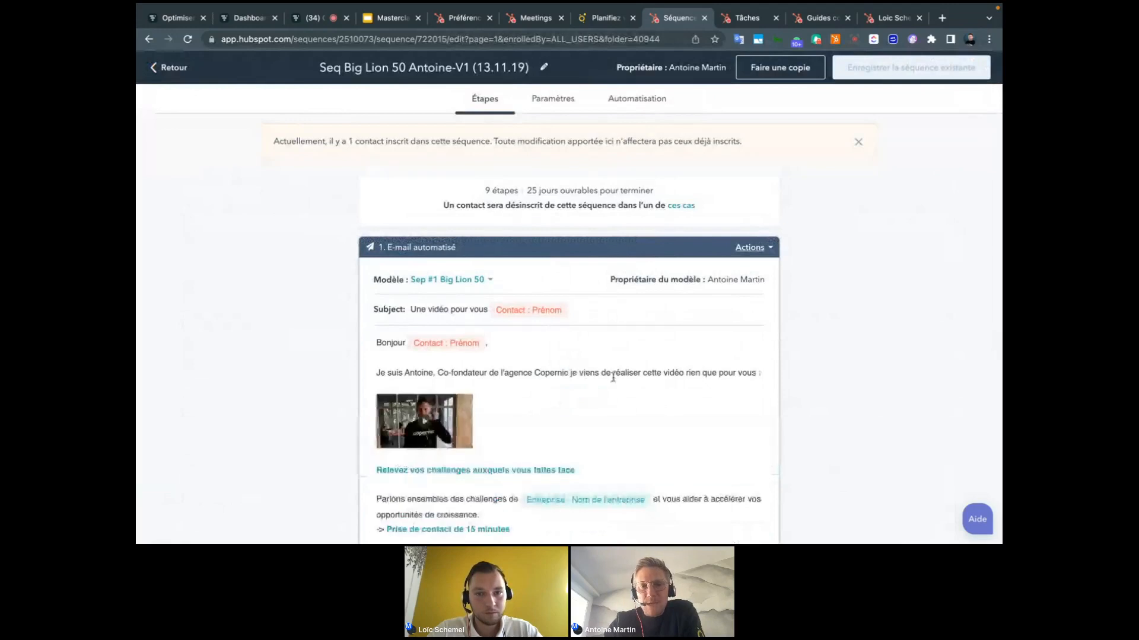
scroll(611, 375, down, 2)
scroll(613, 377, up, 1)
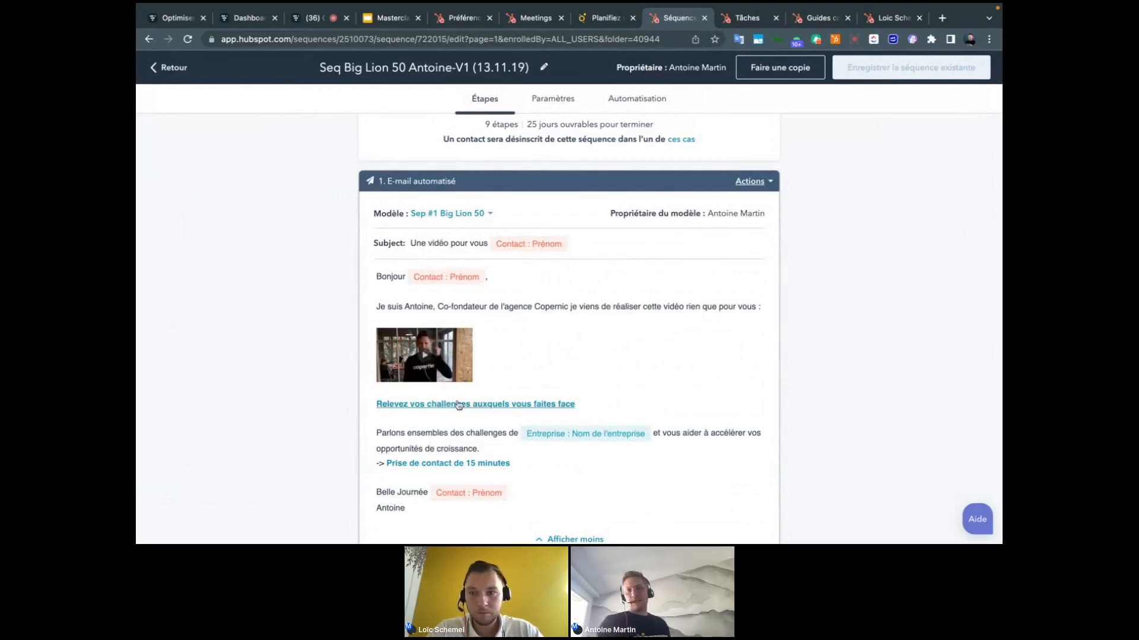
scroll(521, 382, down, 1)
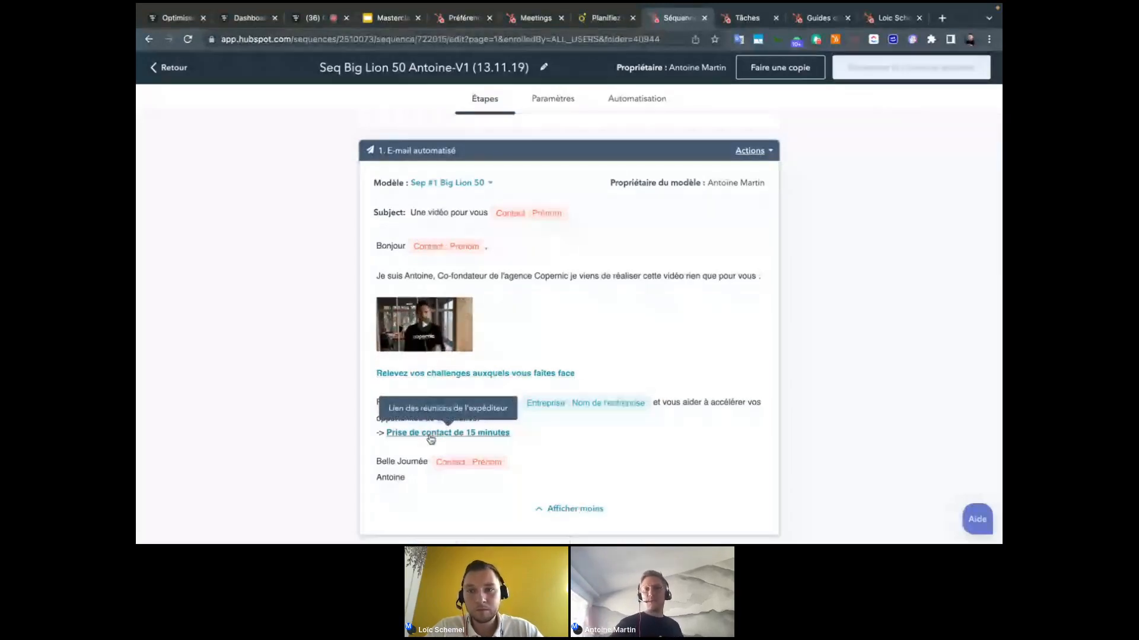
scroll(528, 433, down, 4)
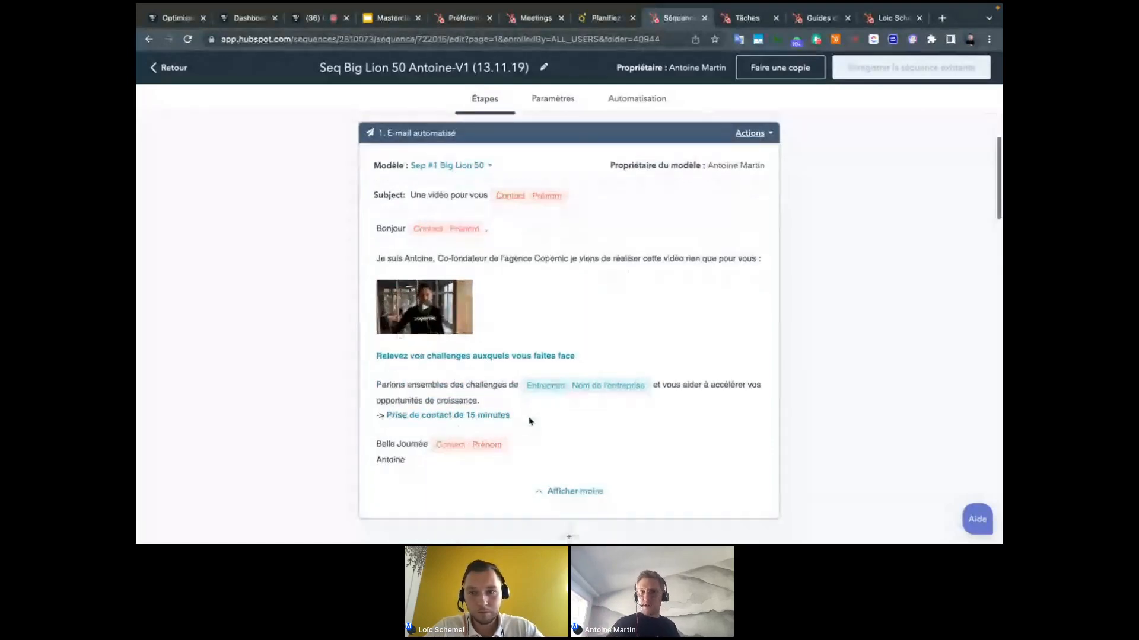
scroll(528, 418, down, 2)
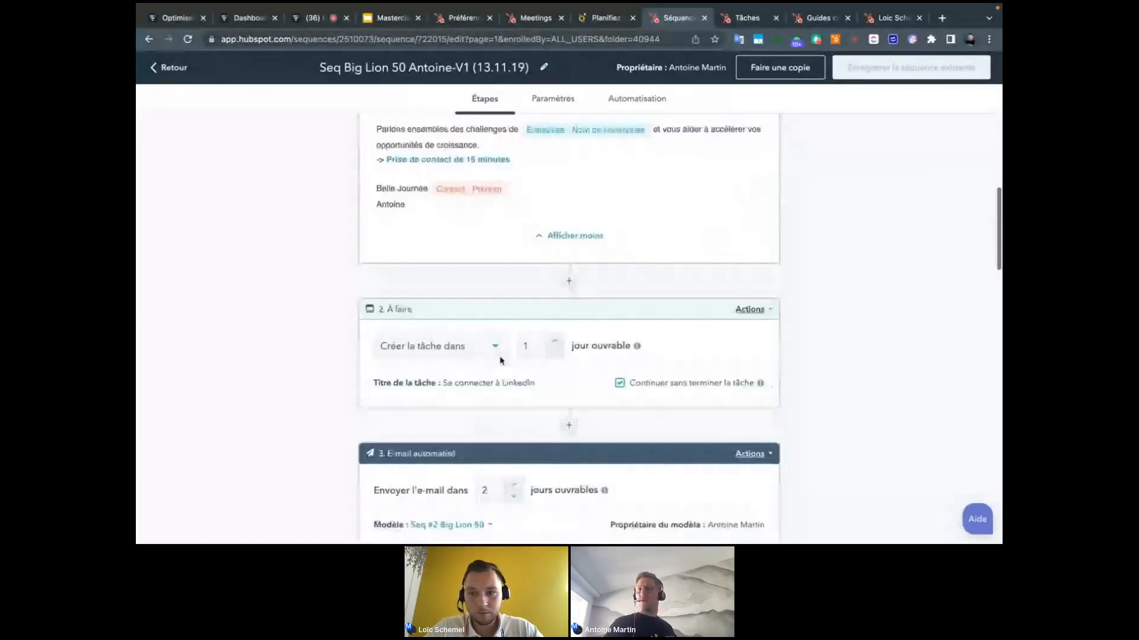
scroll(555, 269, up, 3)
scroll(554, 269, up, 1)
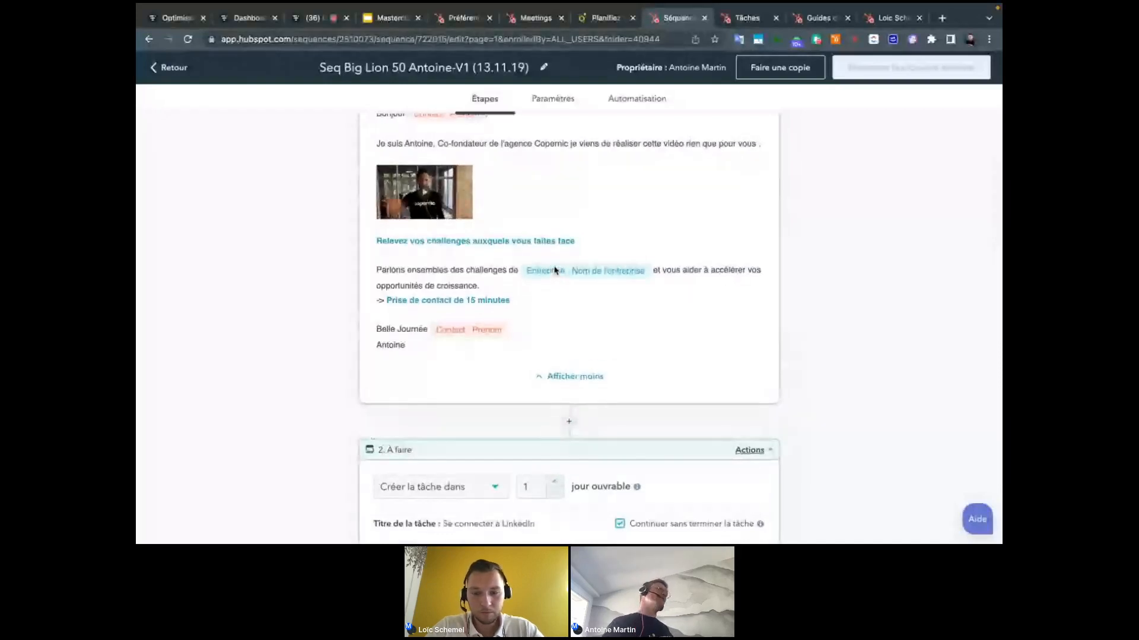
scroll(555, 270, up, 1)
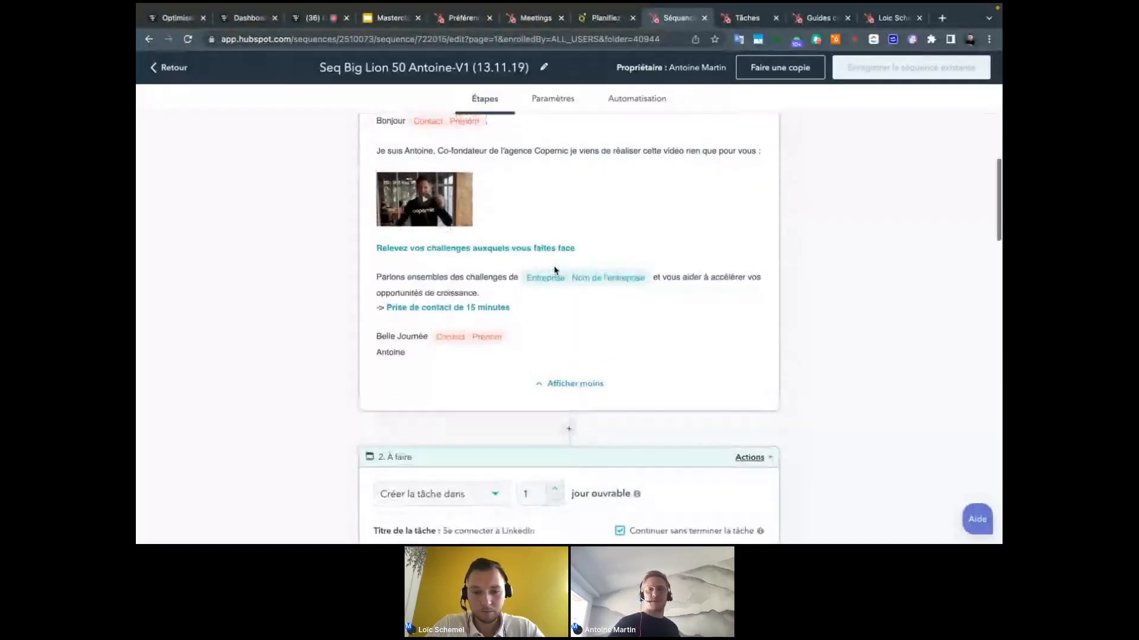
- Try retitling the step 2 task "Se connecter à LinkedIn #1" and check its available priority options
scroll(554, 270, down, 4)
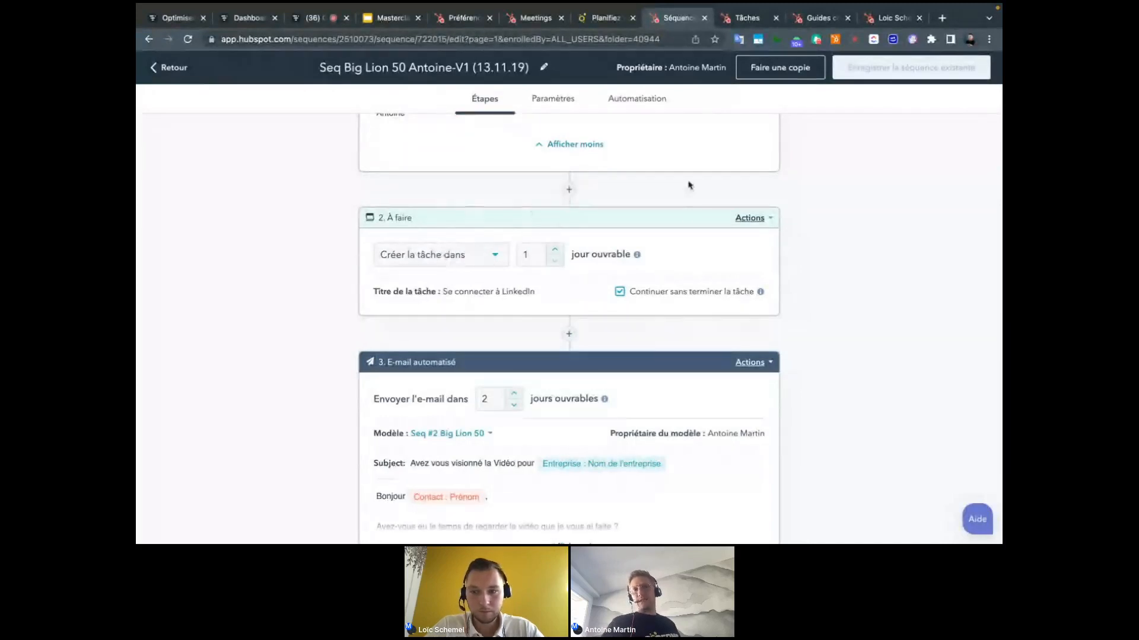
click(750, 218)
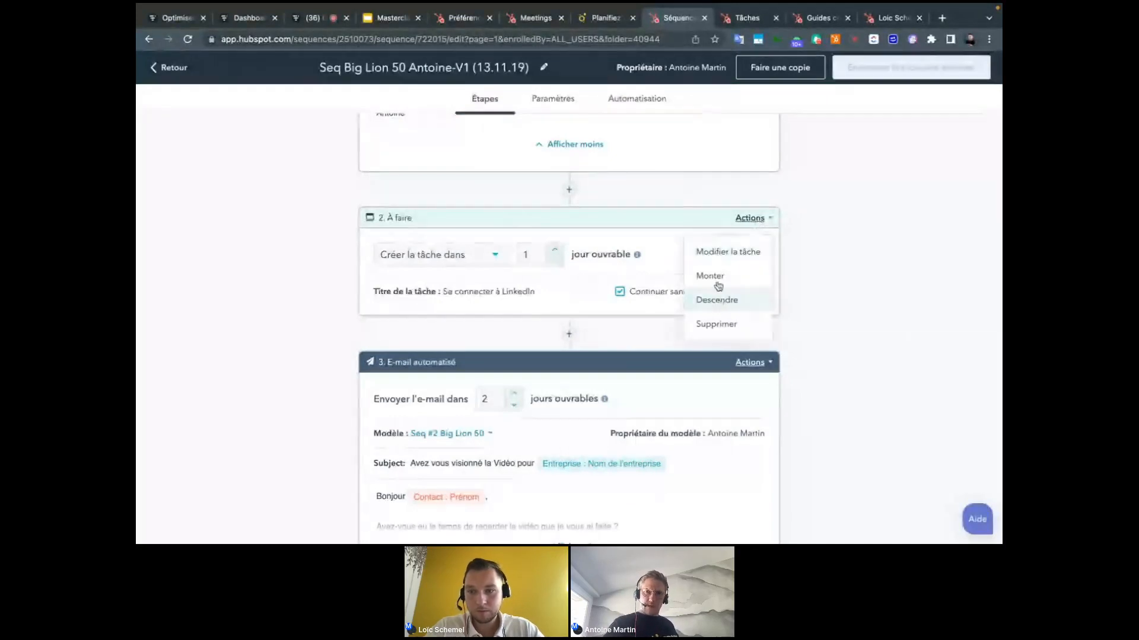
click(722, 249)
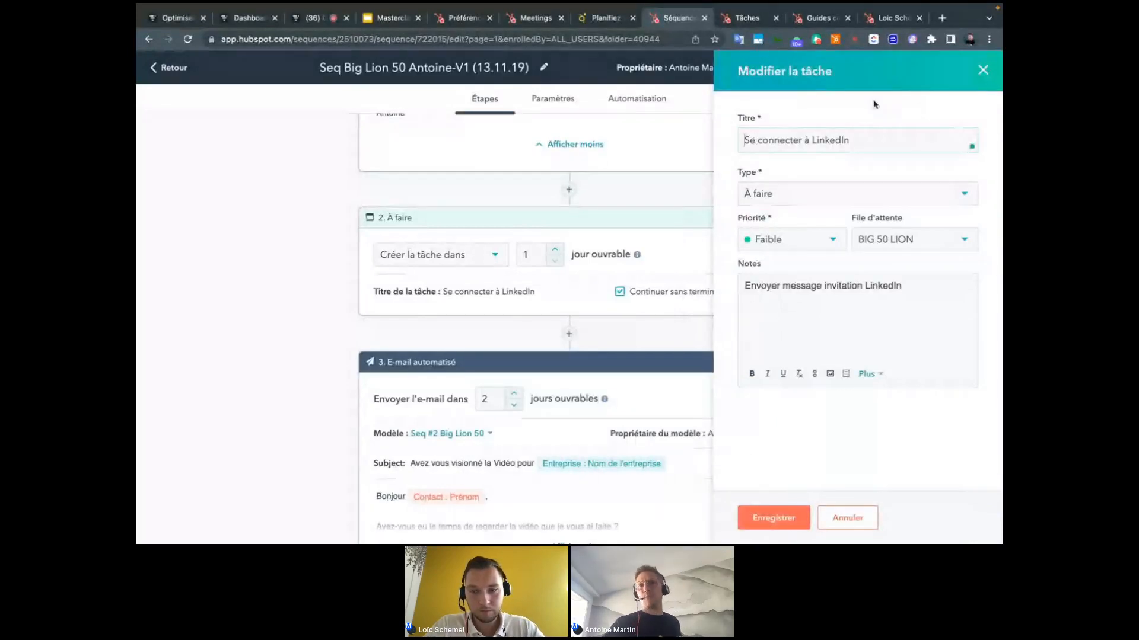
click(864, 138)
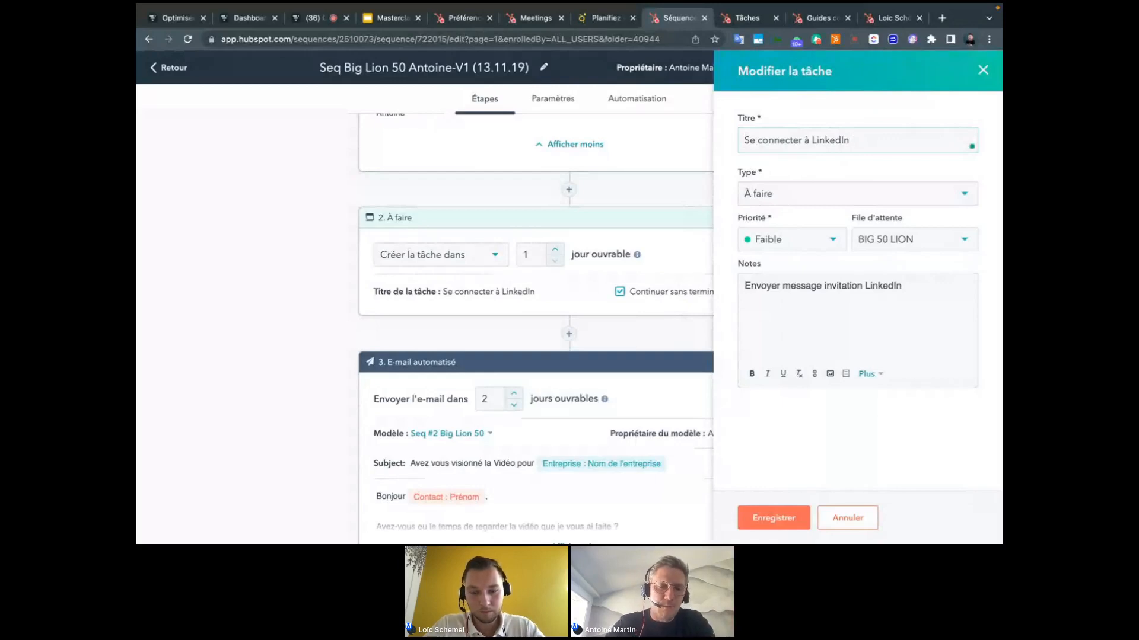
text(#1)
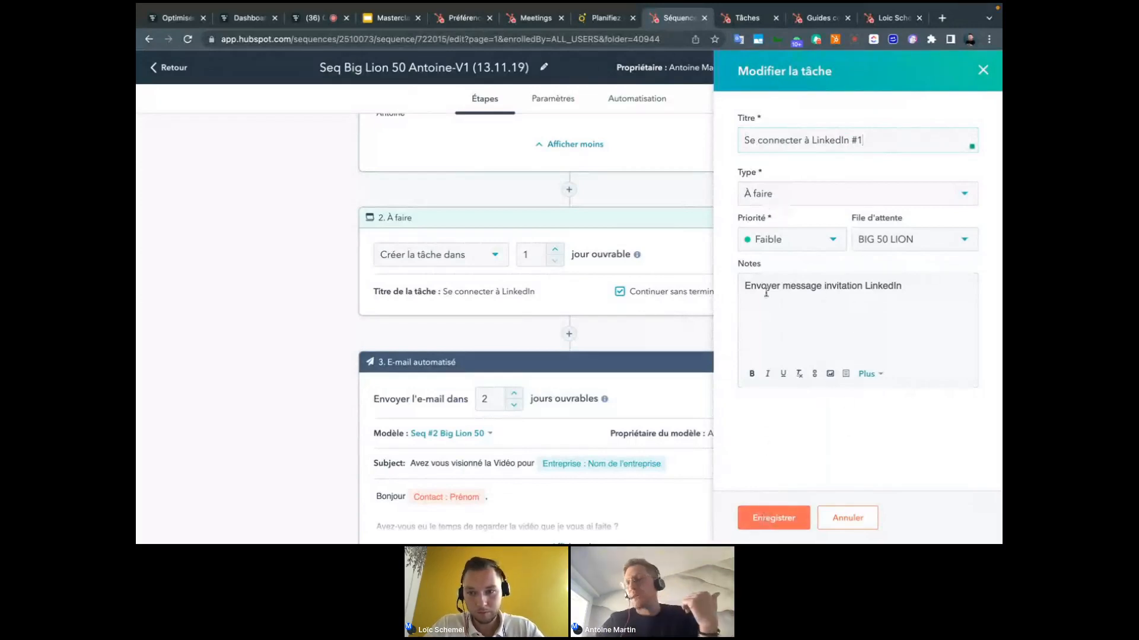
click(827, 243)
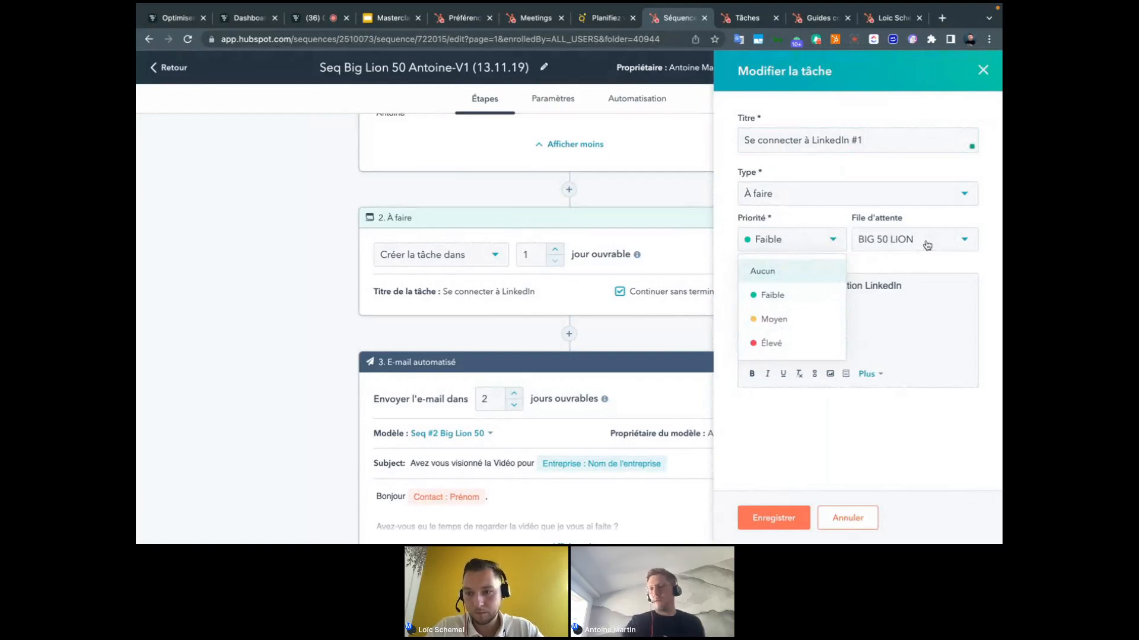
click(955, 267)
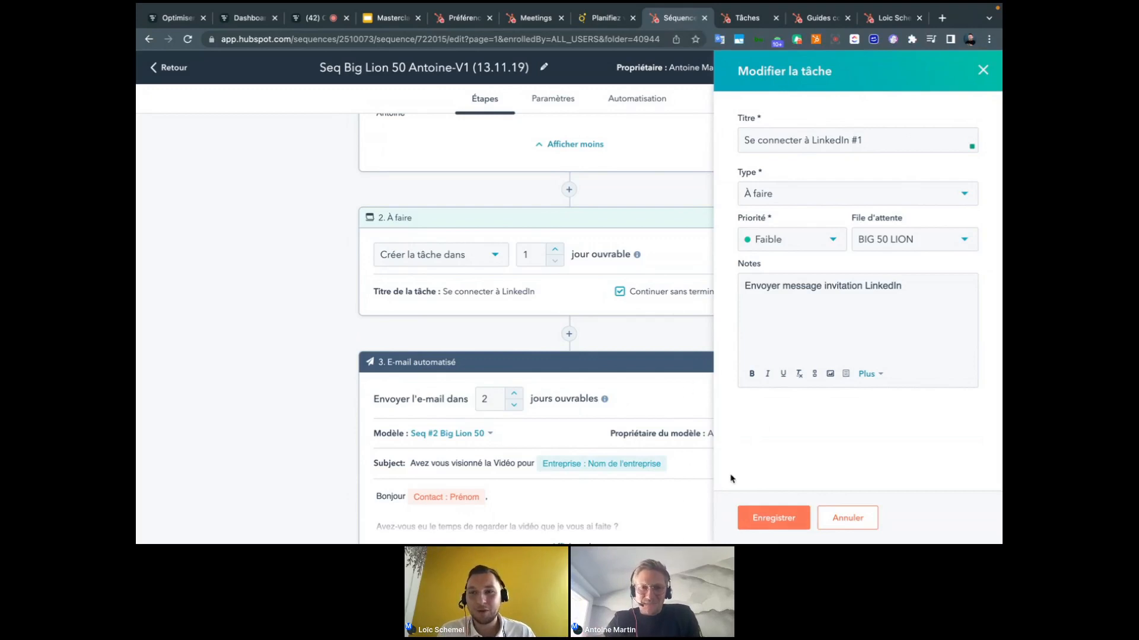
- Discard the edits to the step 2 LinkedIn task after reviewing the neighbouring sequence steps
scroll(636, 333, down, 3)
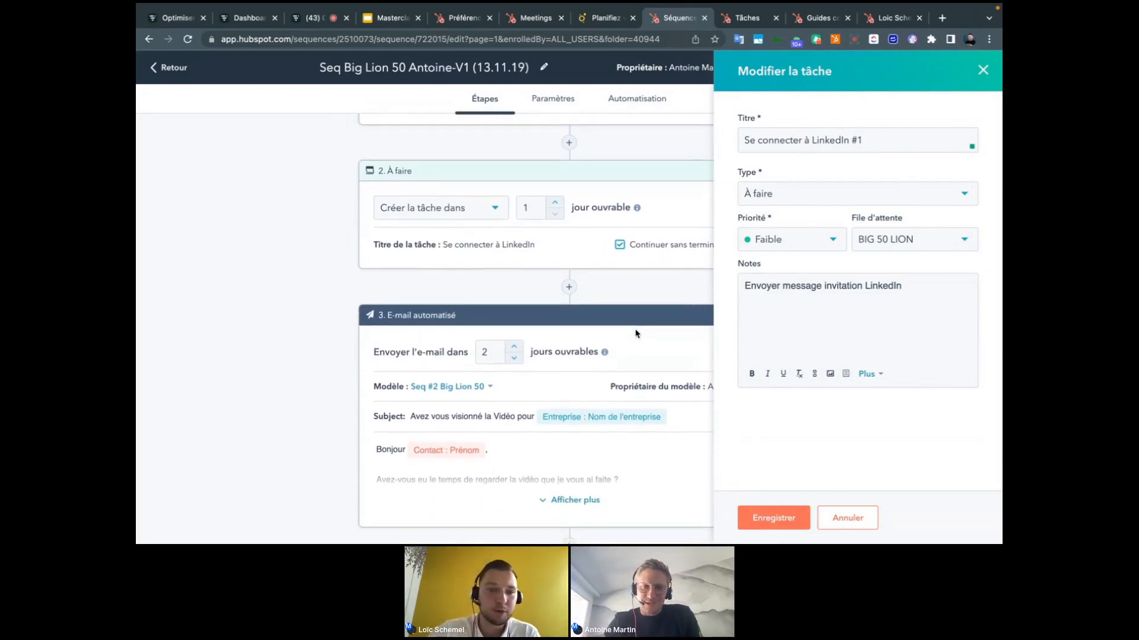
scroll(636, 333, down, 2)
scroll(636, 333, up, 3)
scroll(635, 334, down, 1)
scroll(636, 334, up, 1)
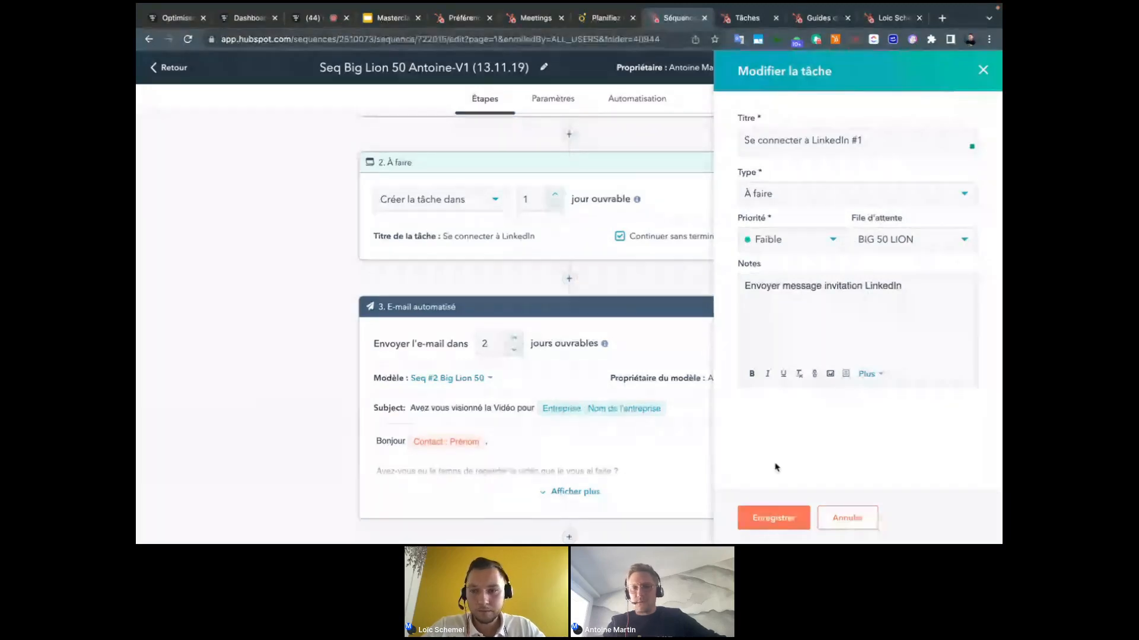
click(844, 521)
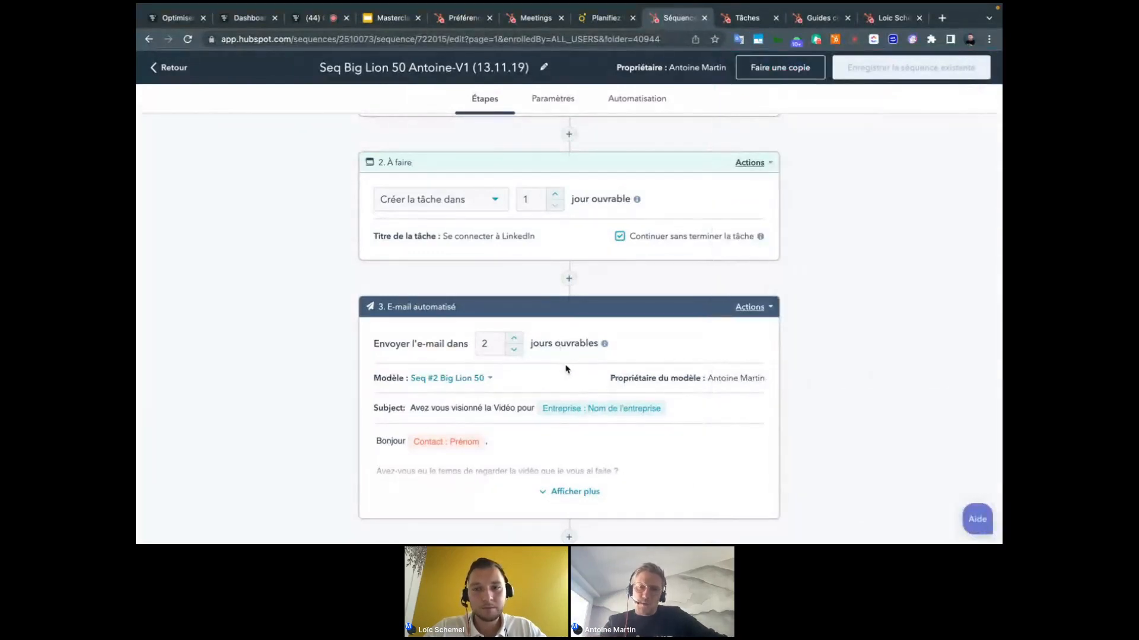
- Expand the automated email in step 3 and examine its follow-up text and booking link
scroll(565, 369, down, 2)
scroll(565, 369, up, 2)
scroll(565, 369, up, 1)
scroll(574, 460, down, 2)
click(574, 448)
scroll(617, 389, down, 2)
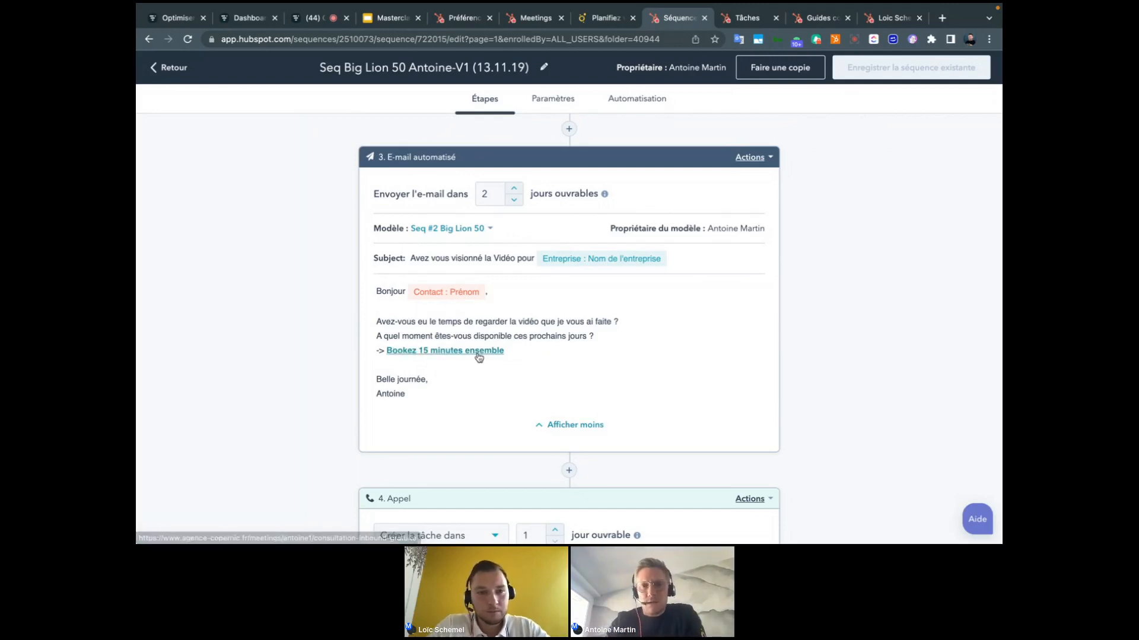
- Review the remaining sequence steps, from the step 4 call task to the closing step 9 task
scroll(577, 369, down, 1)
scroll(577, 370, down, 5)
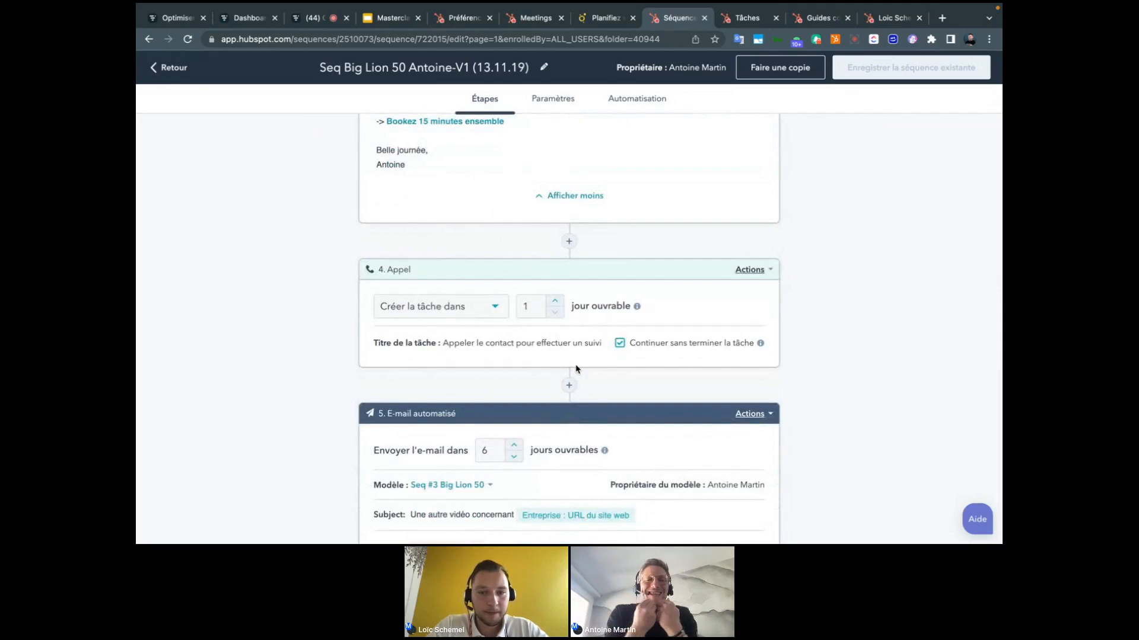
scroll(575, 368, down, 1)
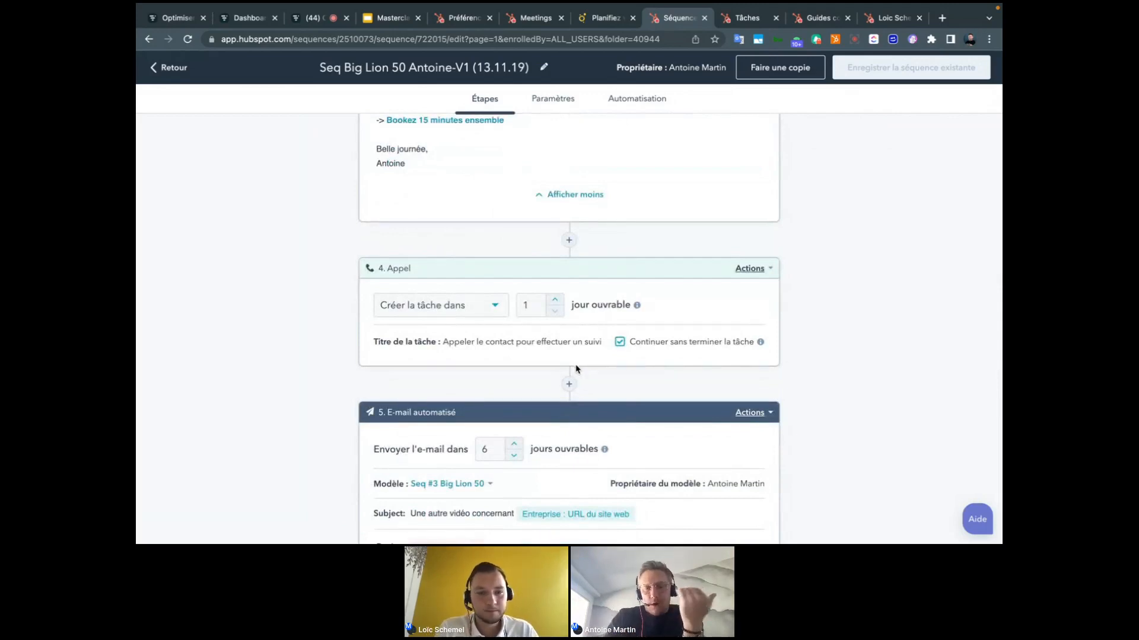
scroll(575, 369, down, 10)
scroll(576, 369, down, 5)
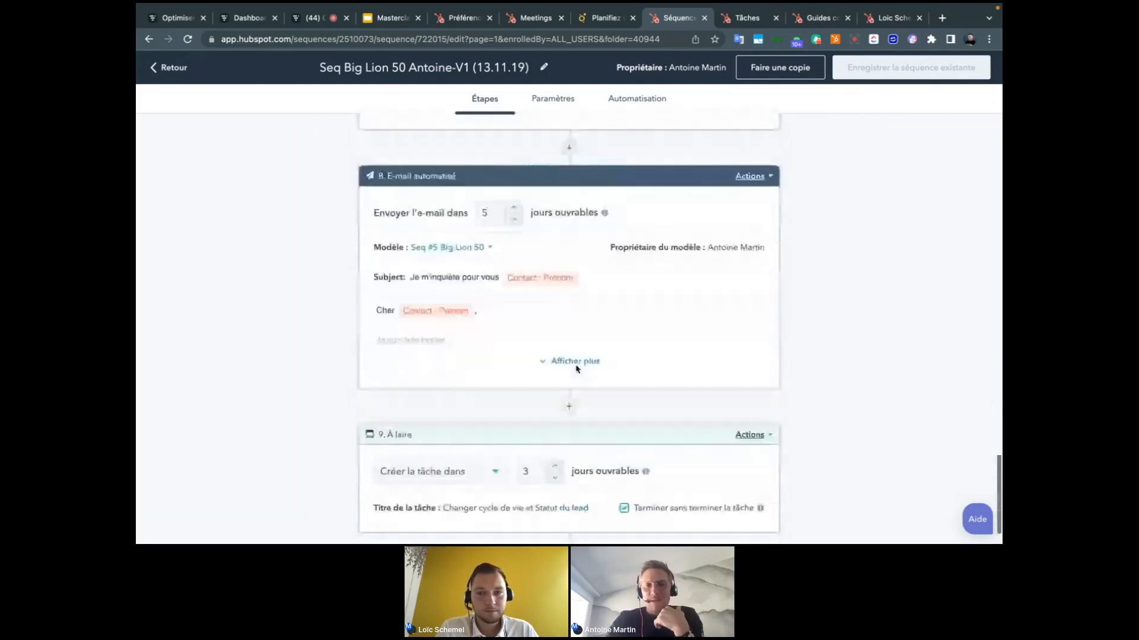
scroll(576, 369, down, 2)
scroll(575, 369, down, 1)
scroll(575, 369, down, 1)
scroll(575, 369, up, 1)
scroll(575, 369, up, 1)
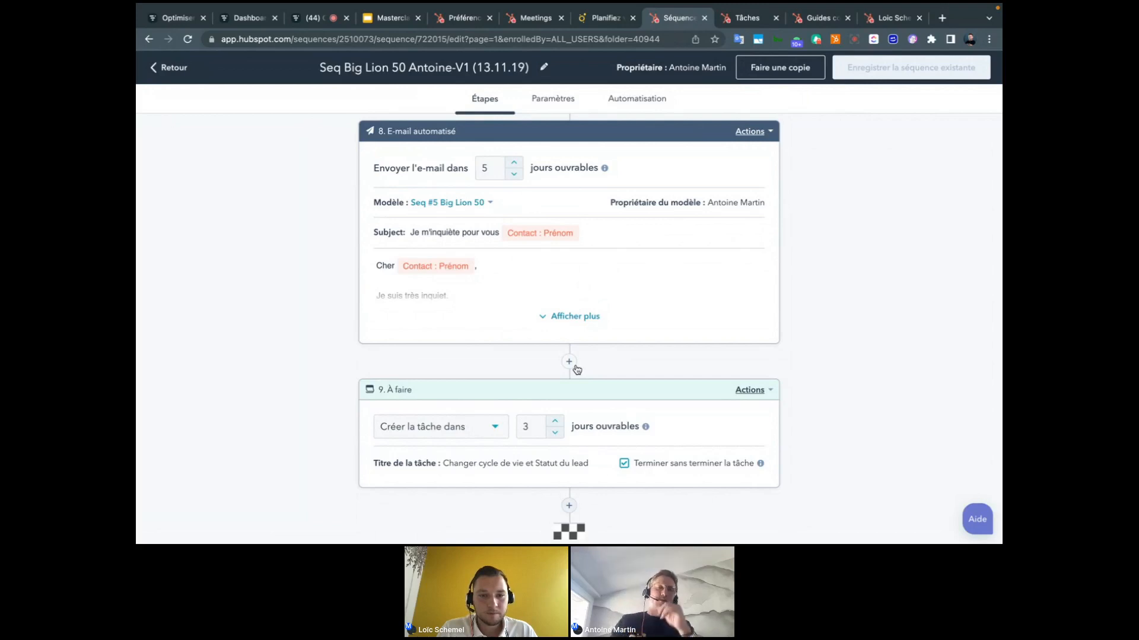
- Return to the start of the sequence and switch to the Masterclass 5 presentation in Google Slides
scroll(577, 370, up, 1)
scroll(576, 367, up, 5)
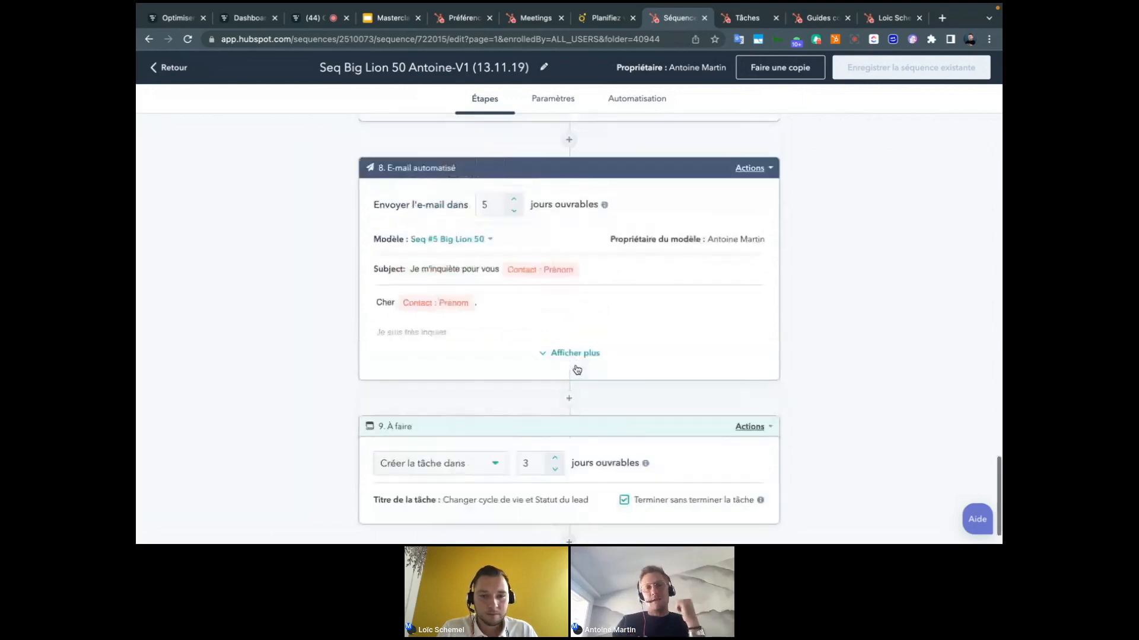
scroll(576, 368, up, 1)
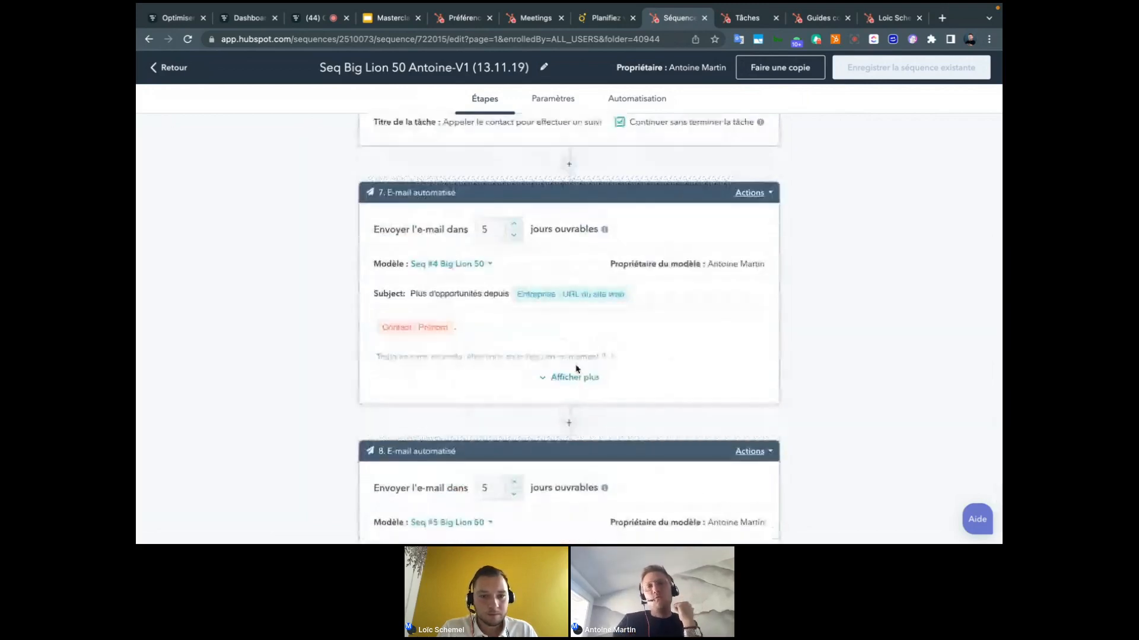
scroll(576, 368, up, 20)
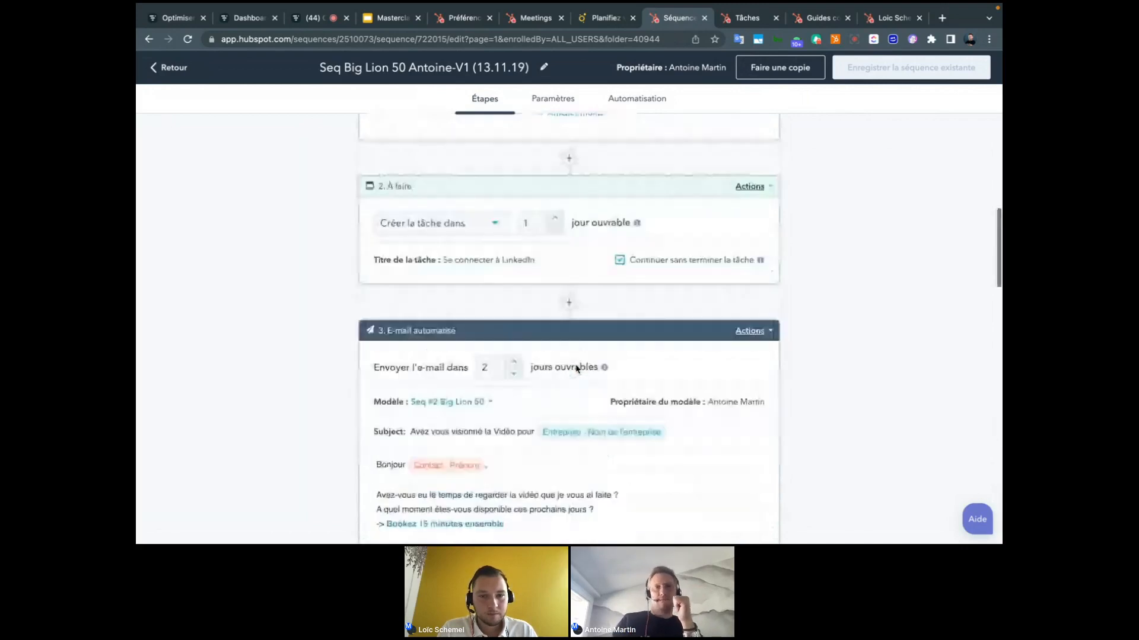
scroll(576, 366, up, 6)
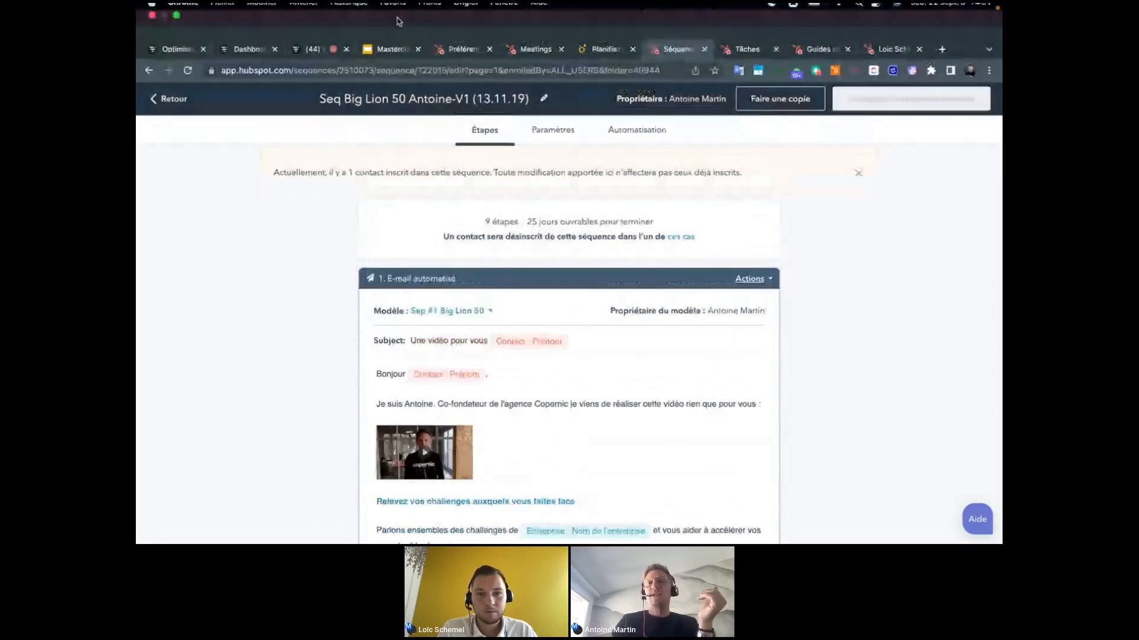
click(389, 51)
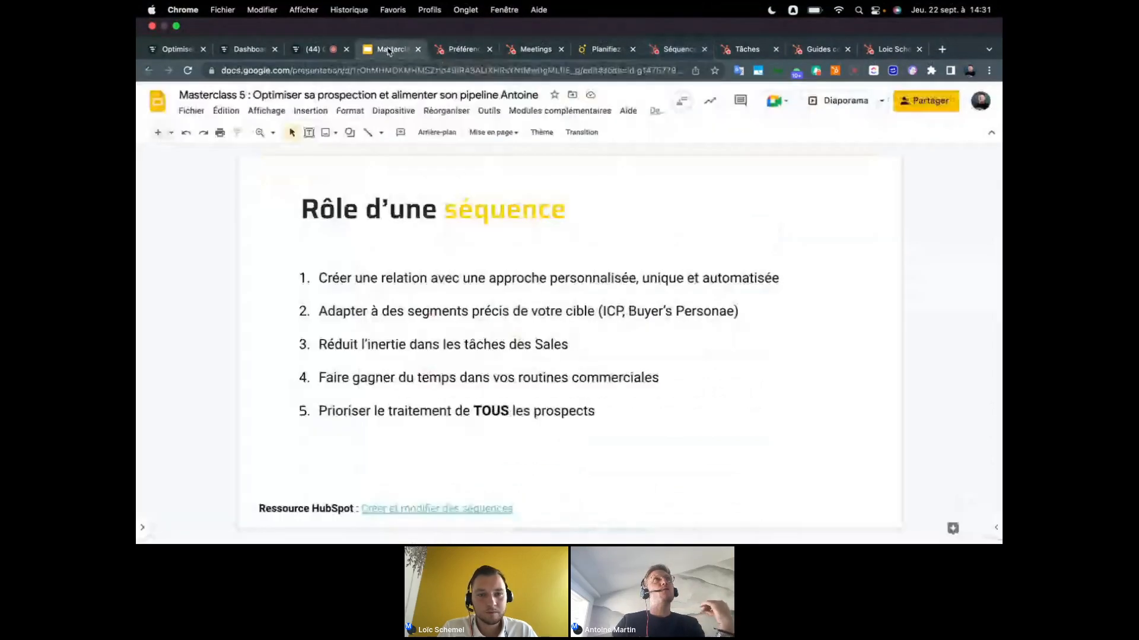
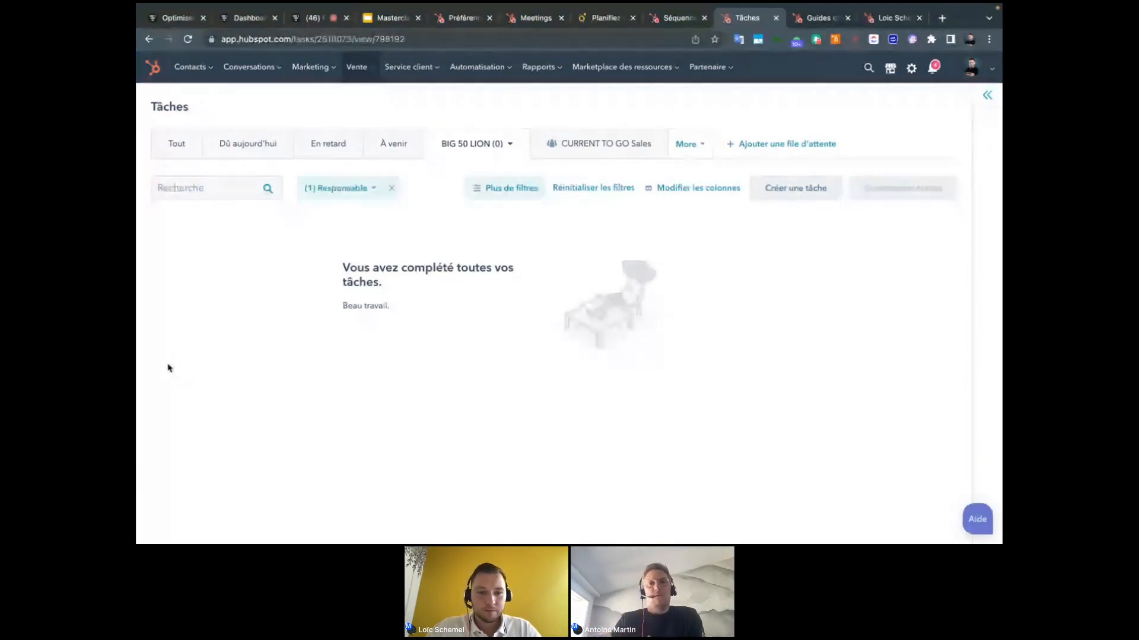
- Browse the additional task queues available on the HubSpot tasks page
click(703, 149)
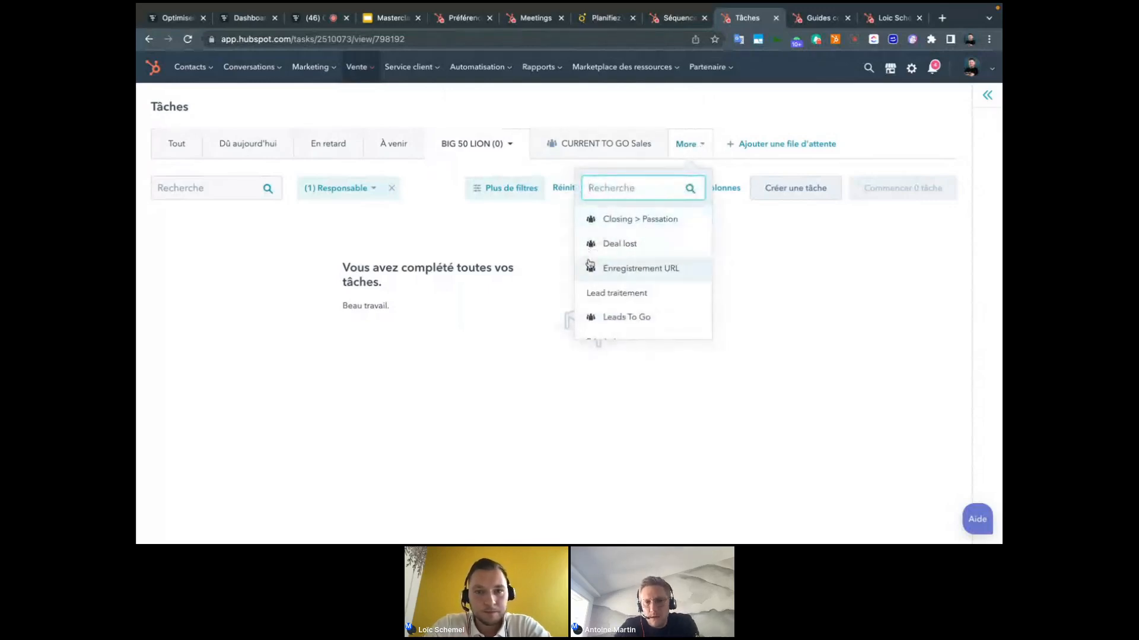
scroll(611, 309, down, 3)
scroll(611, 309, up, 3)
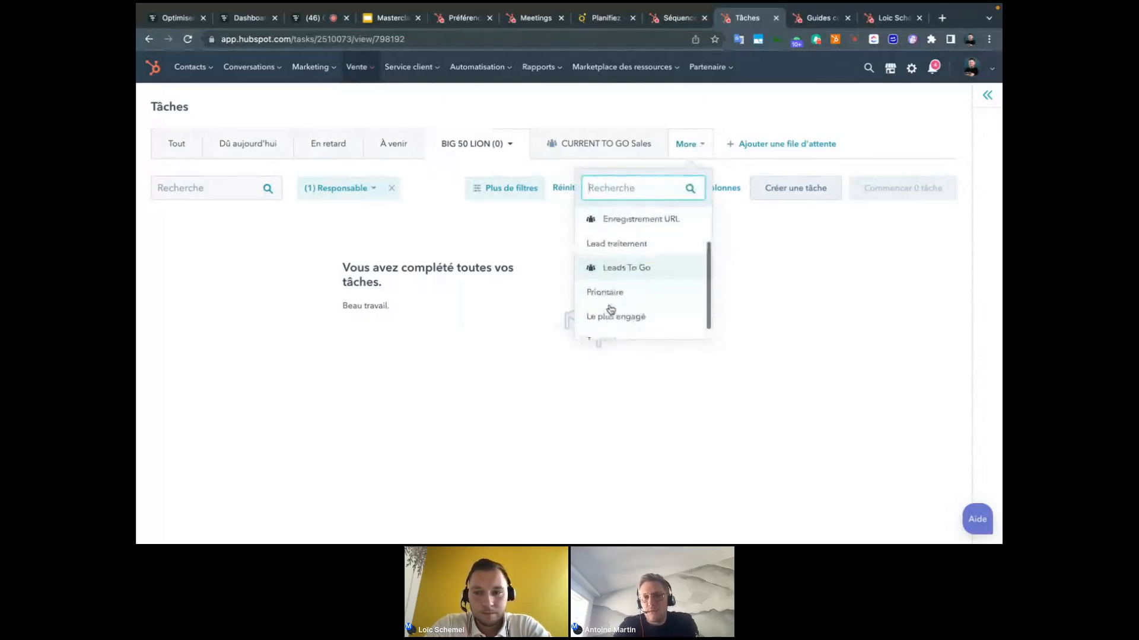
scroll(611, 309, up, 1)
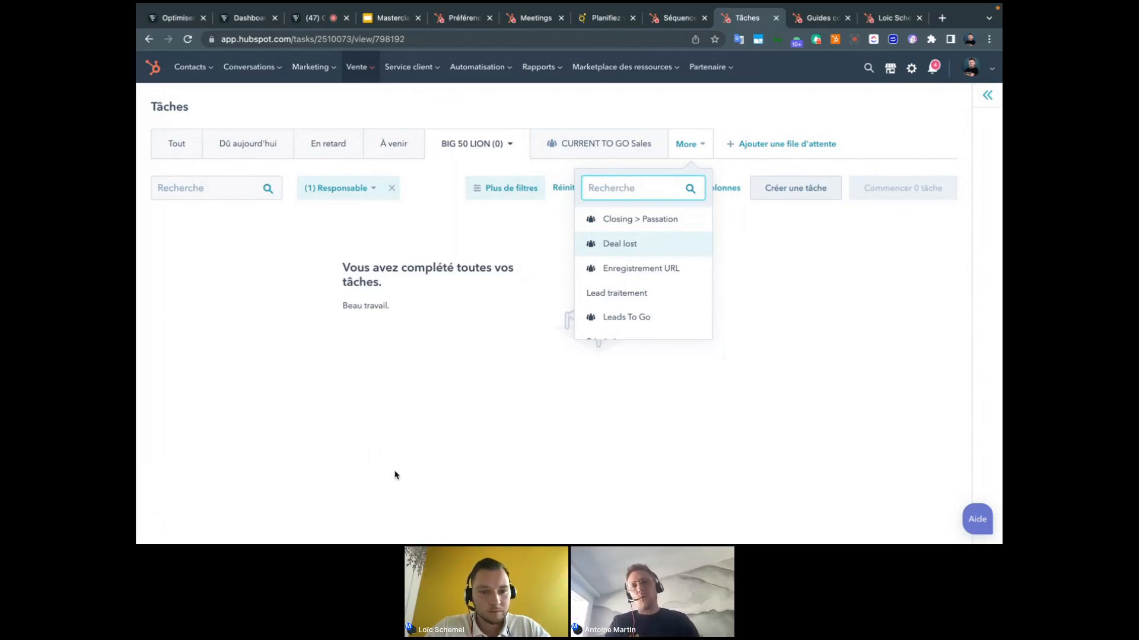
- Look through the rest of the task queue list, down to Terminé, and return to the Masterclass 5 presentation in Google Slides
scroll(602, 300, down, 1)
scroll(602, 300, up, 2)
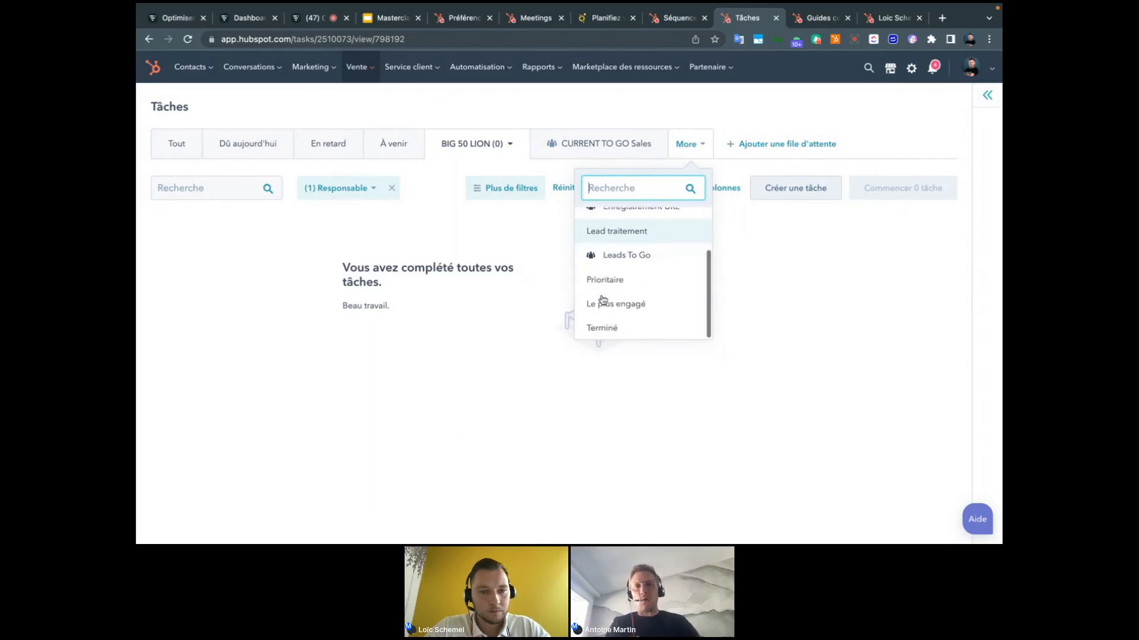
scroll(602, 299, up, 1)
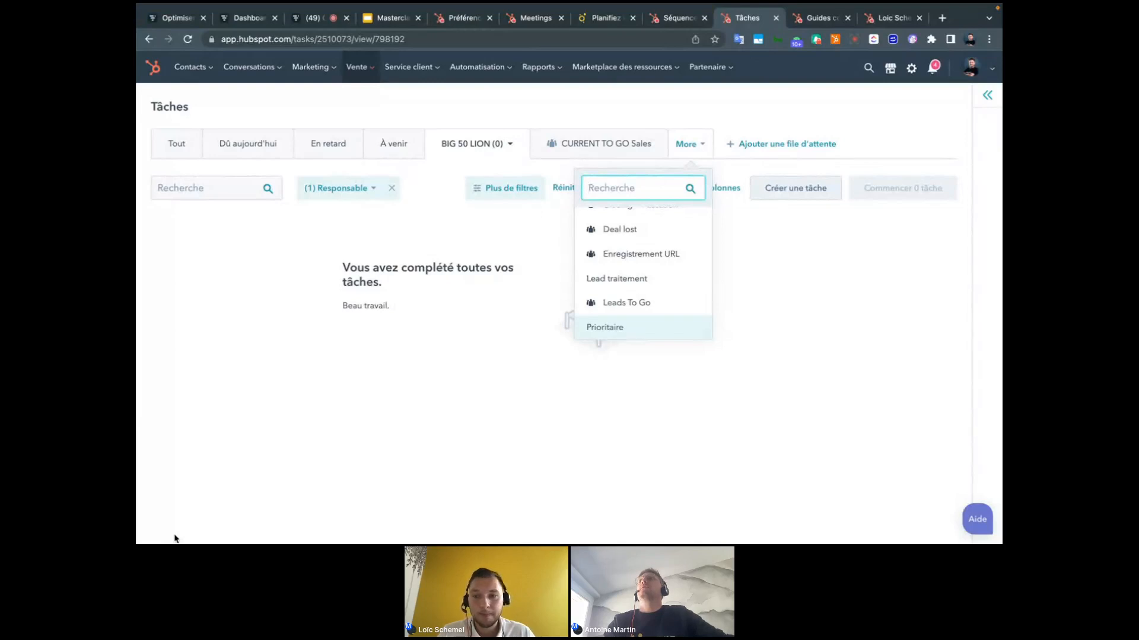
key(Down)
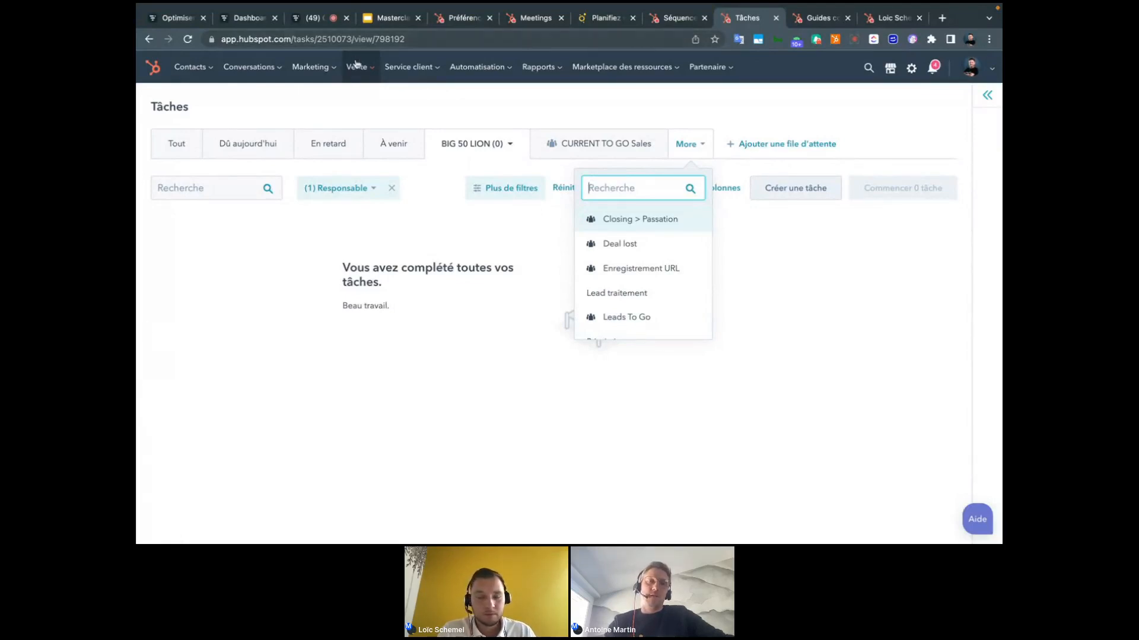
click(392, 22)
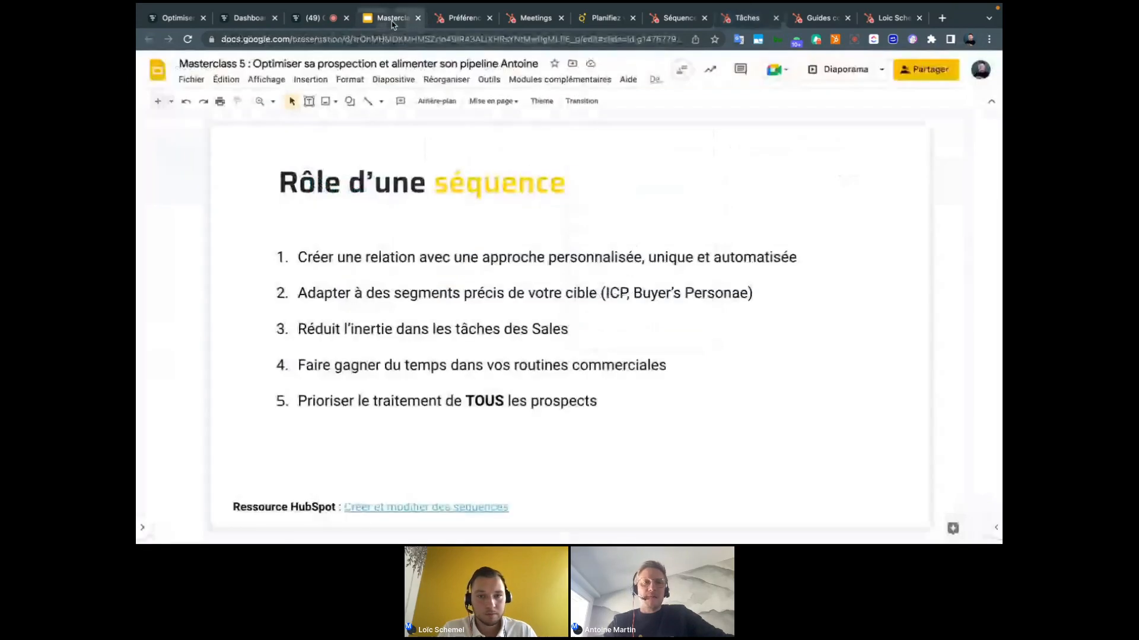
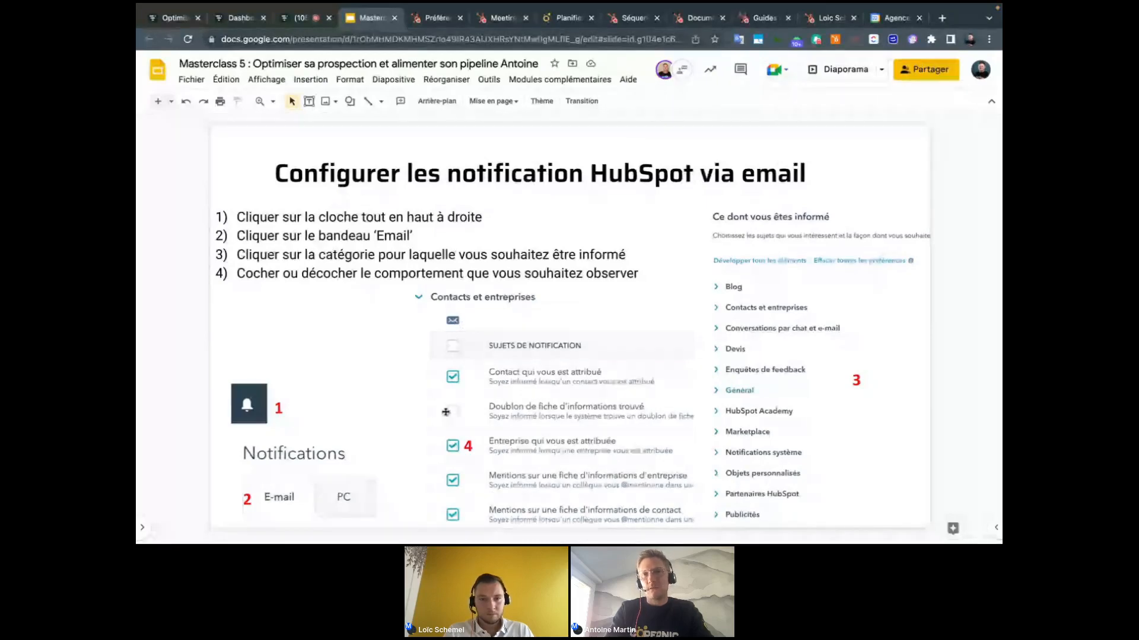
- Switch to Gmail in a new browser tab and delete the saved draft "Envoyez votre premier e-mail suivi !"
click(436, 18)
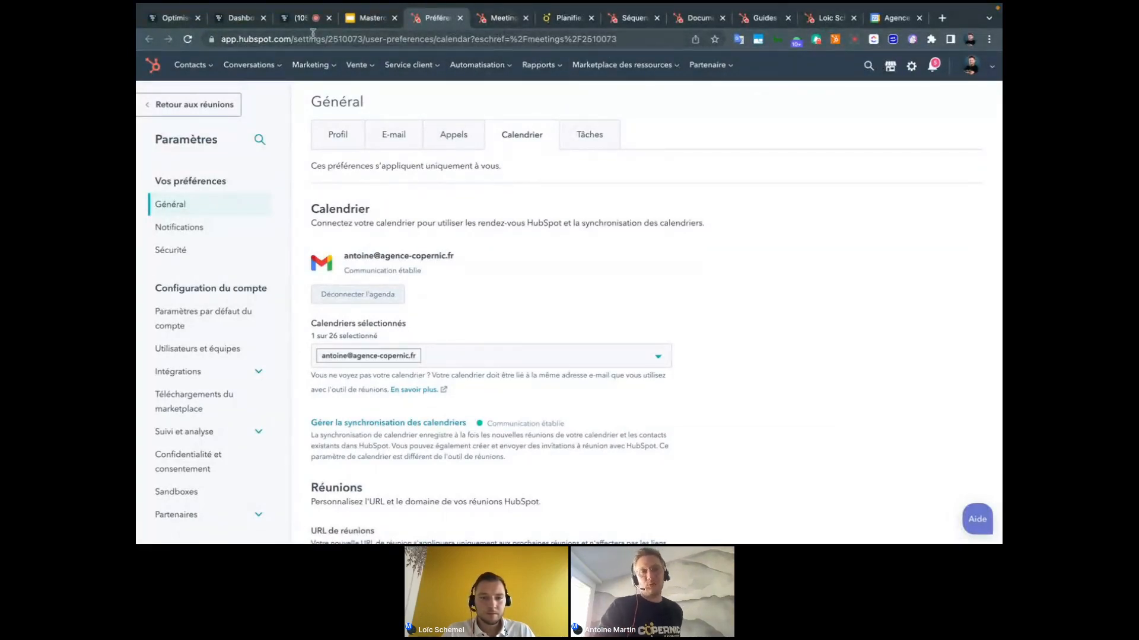
click(374, 23)
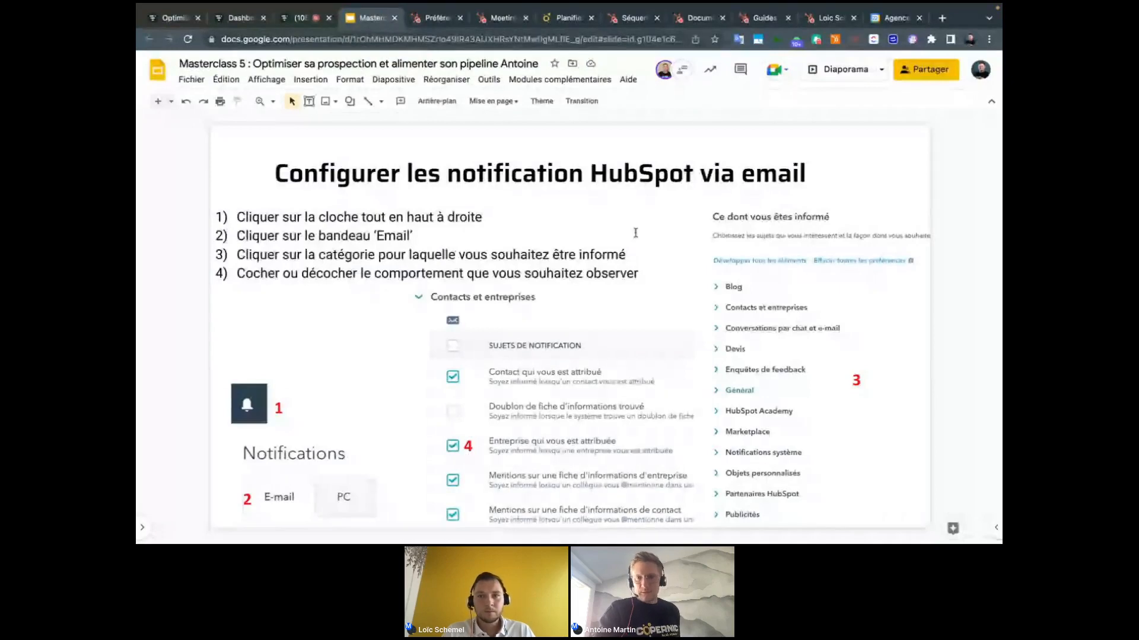
click(942, 18)
click(187, 59)
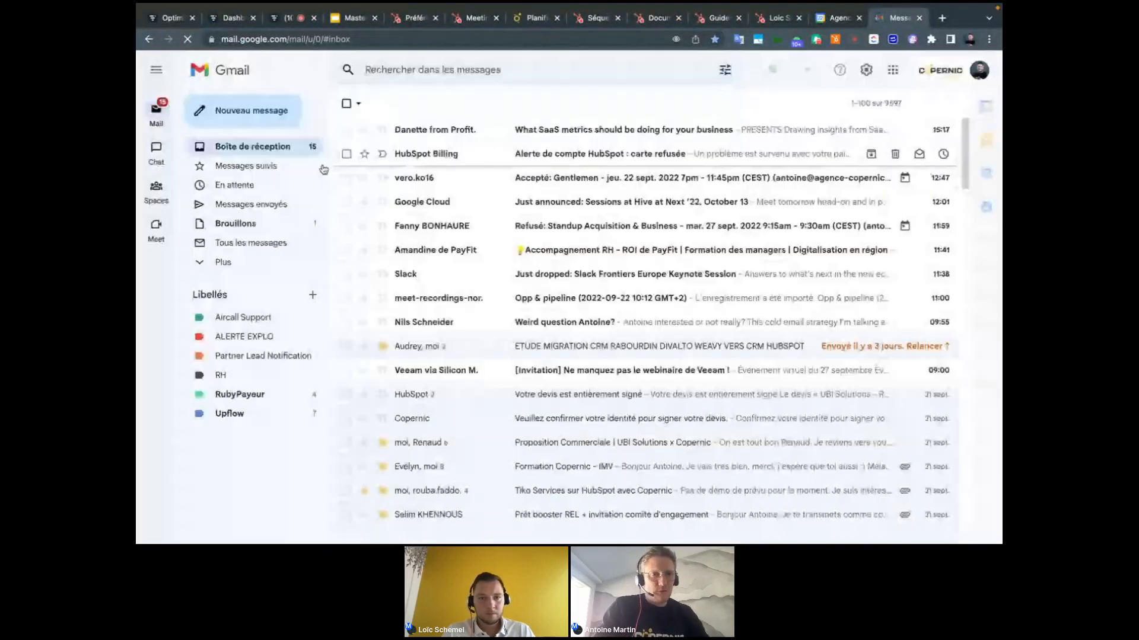
click(231, 225)
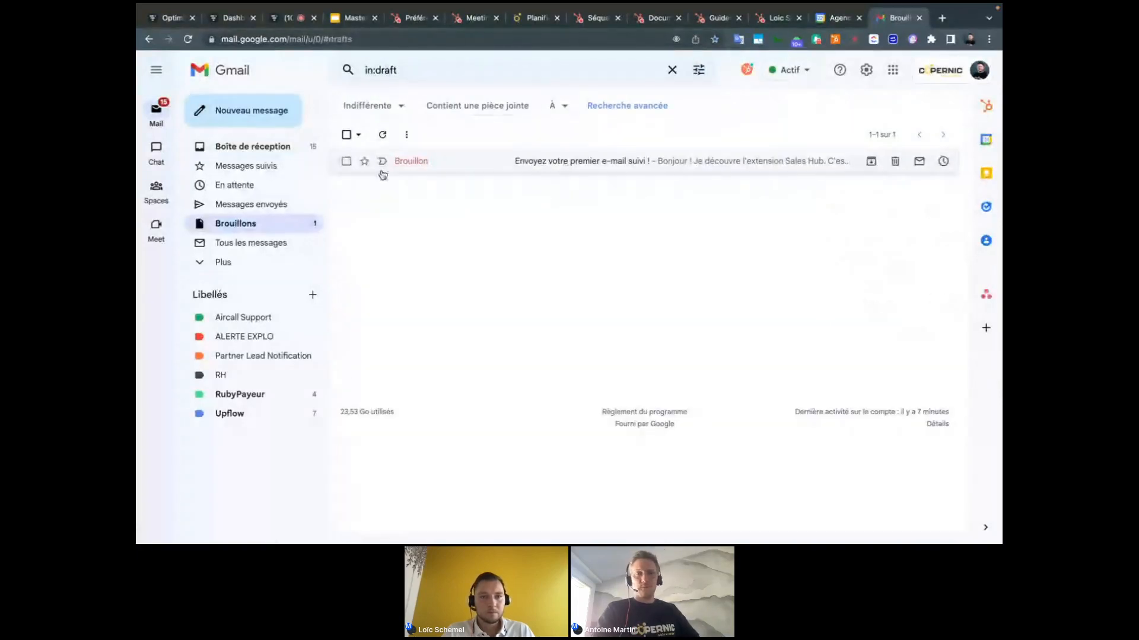
click(347, 161)
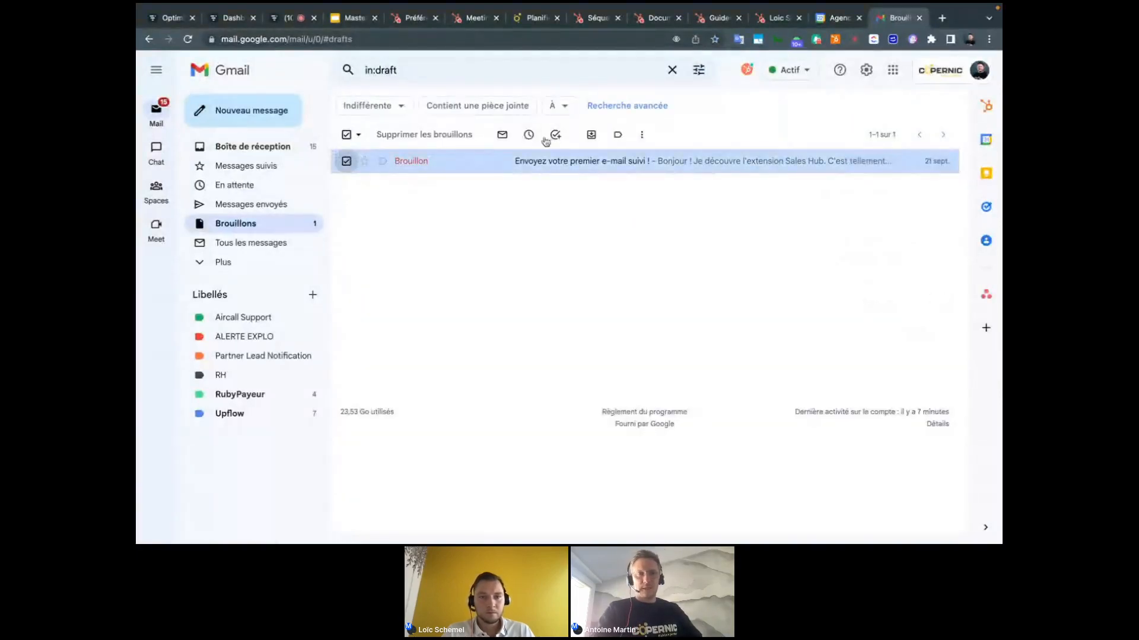
click(396, 135)
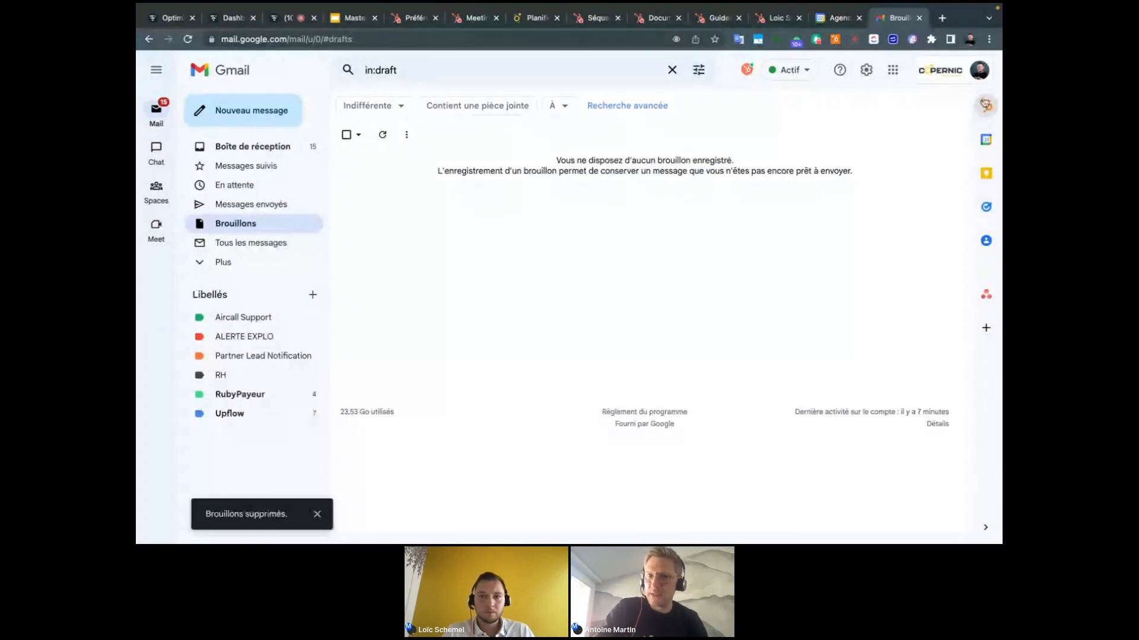
- Open the HubSpot extension's logging and tracking settings and examine the toggles, default associations and never-log list
click(746, 72)
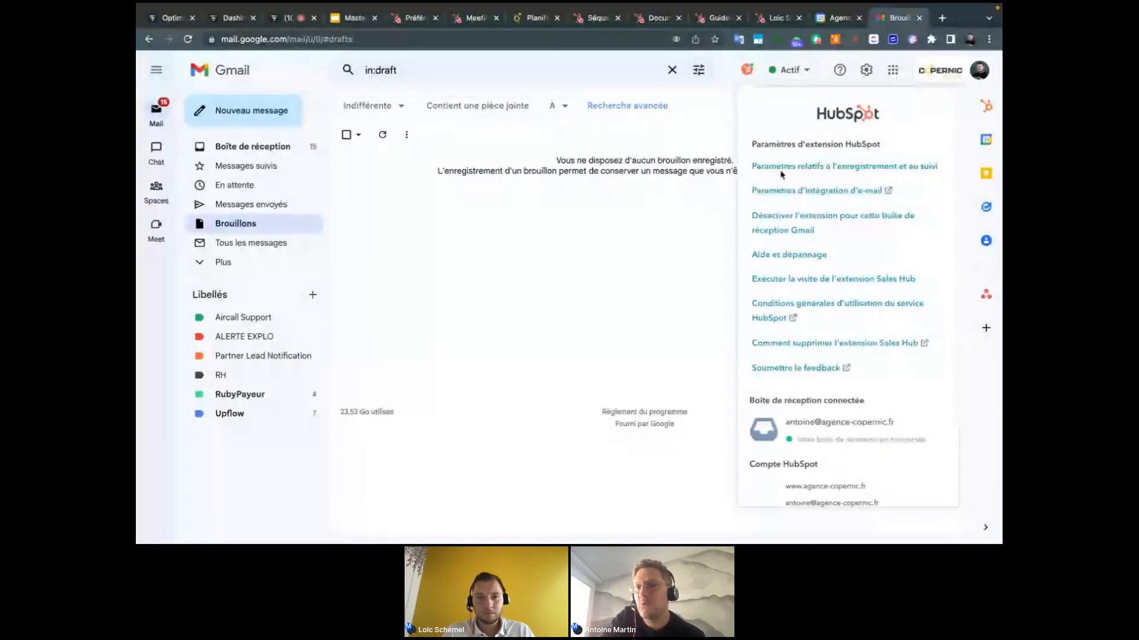
scroll(811, 255, down, 1)
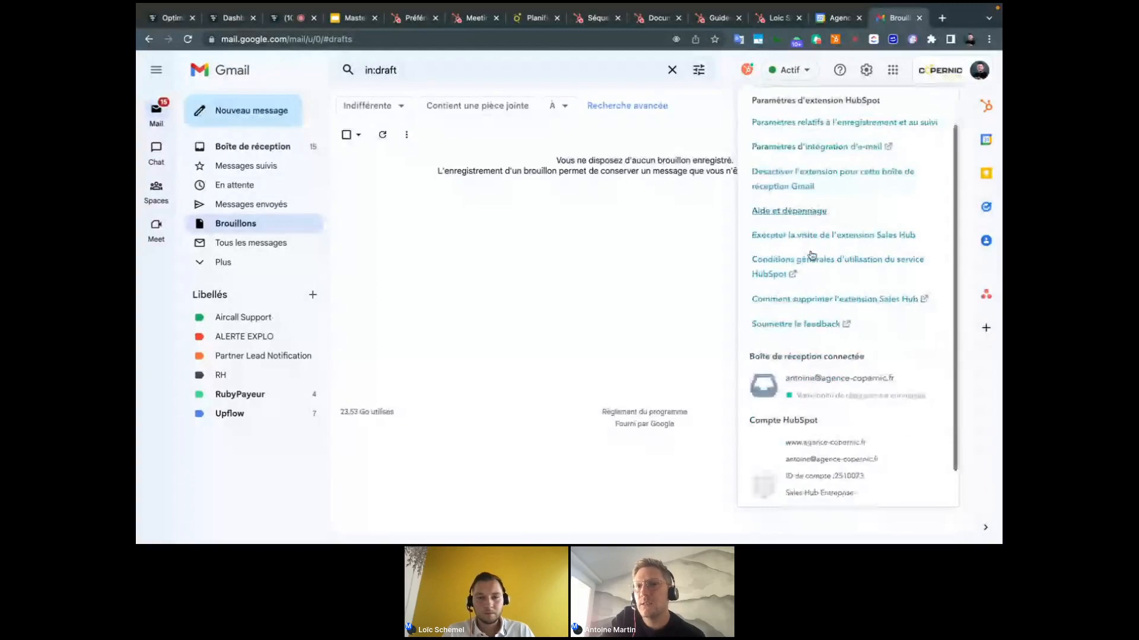
scroll(812, 255, up, 1)
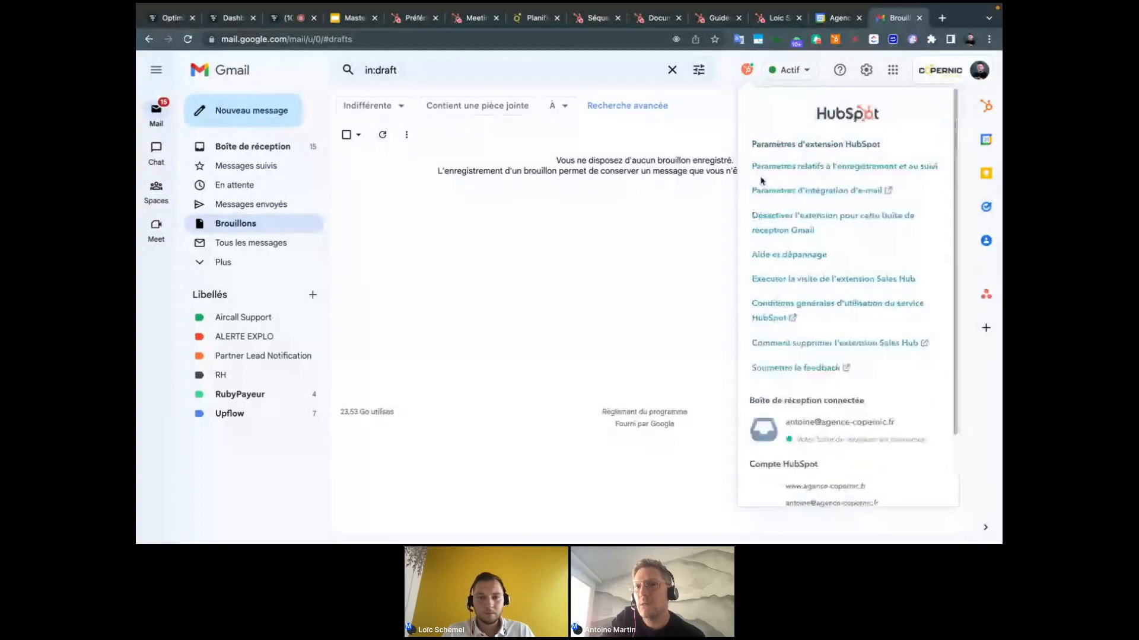
click(874, 168)
scroll(811, 308, down, 3)
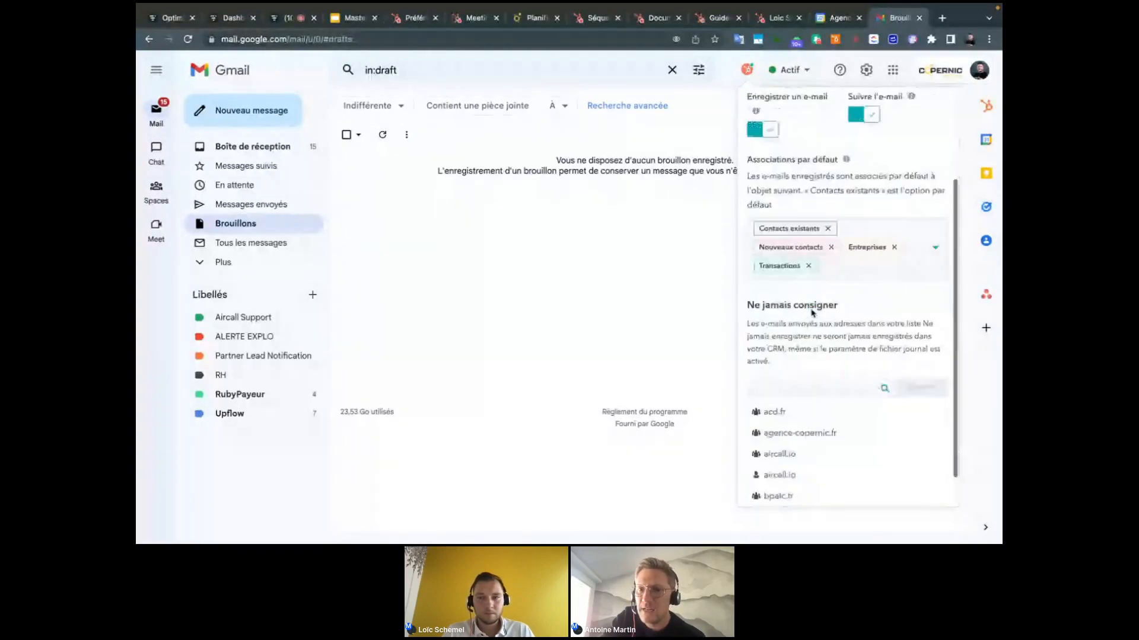
scroll(811, 309, up, 3)
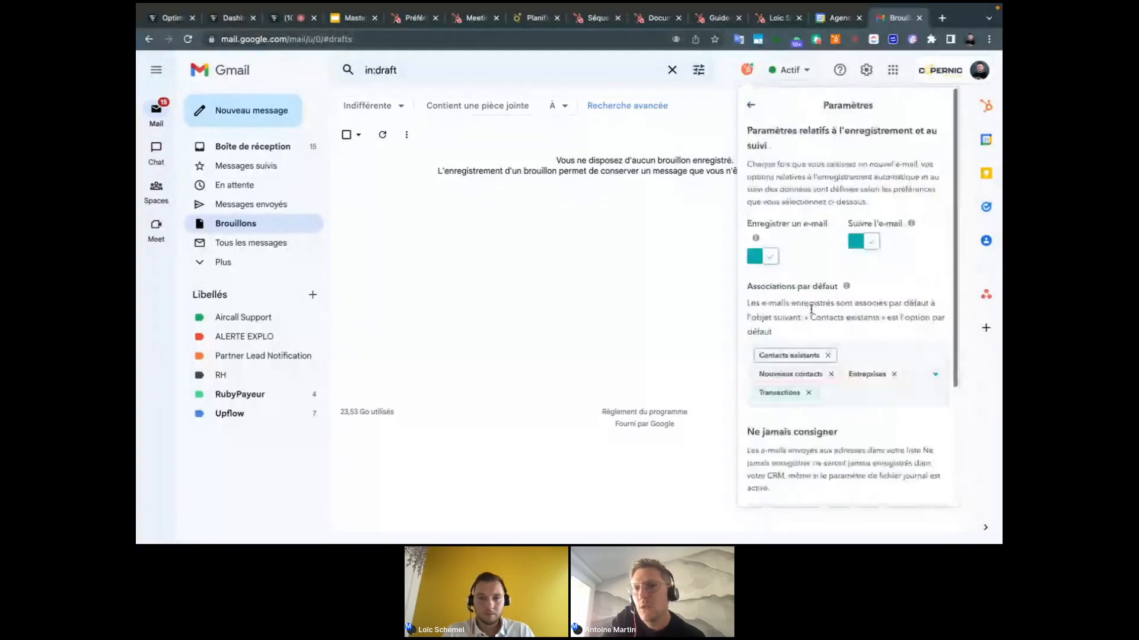
click(763, 261)
click(768, 261)
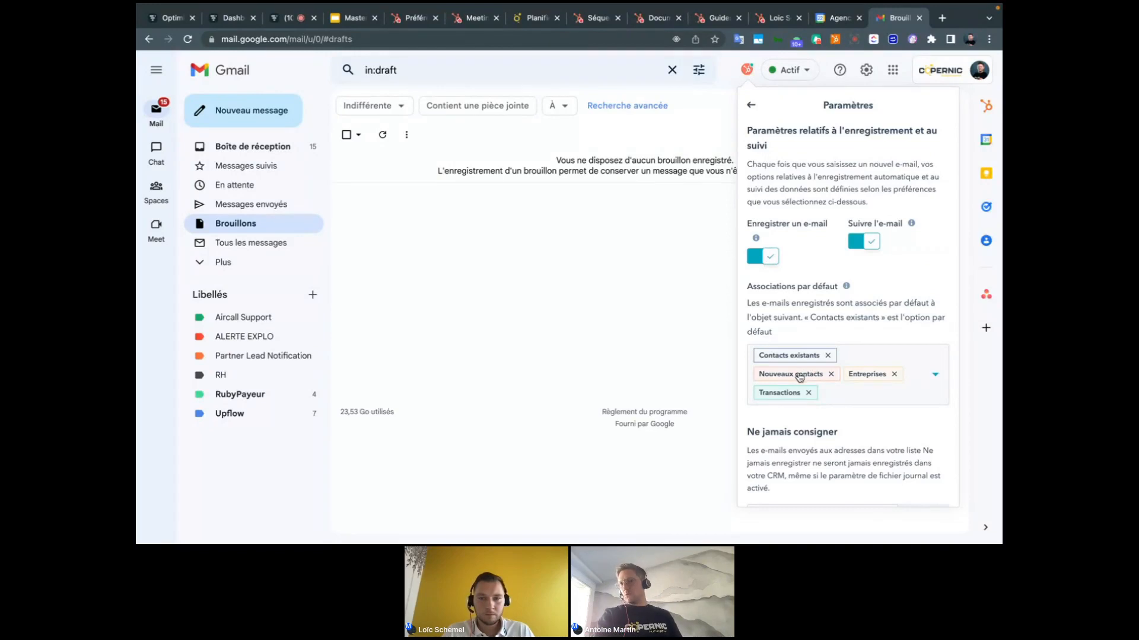
- Examine the objects available as default associations for logged emails, and close the extension settings
click(935, 374)
scroll(844, 328, down, 1)
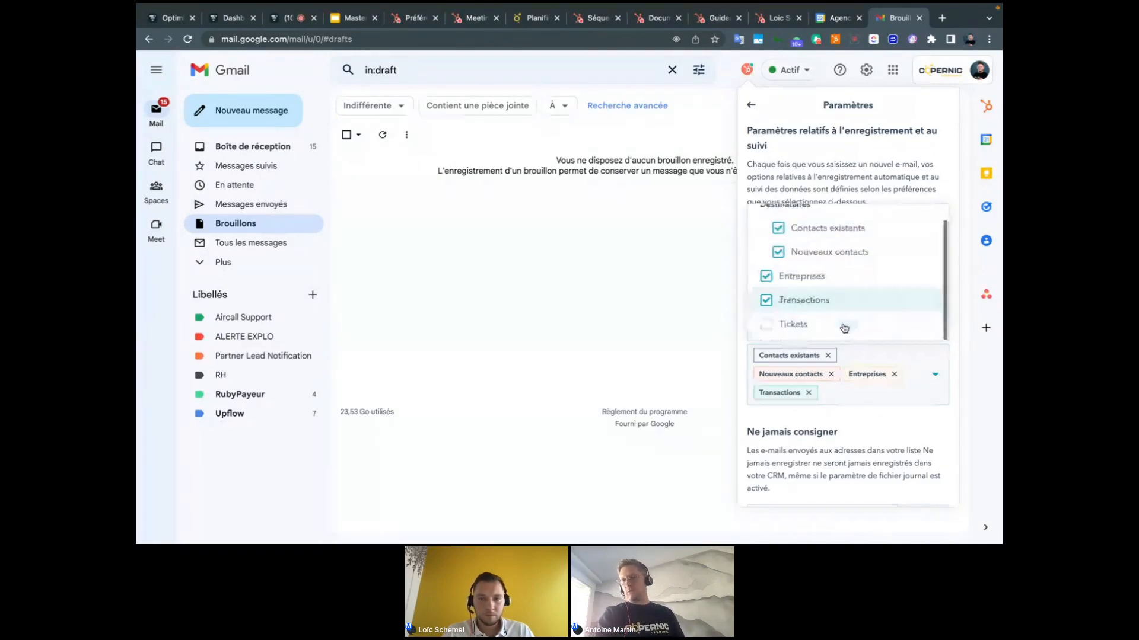
scroll(842, 327, up, 1)
click(721, 395)
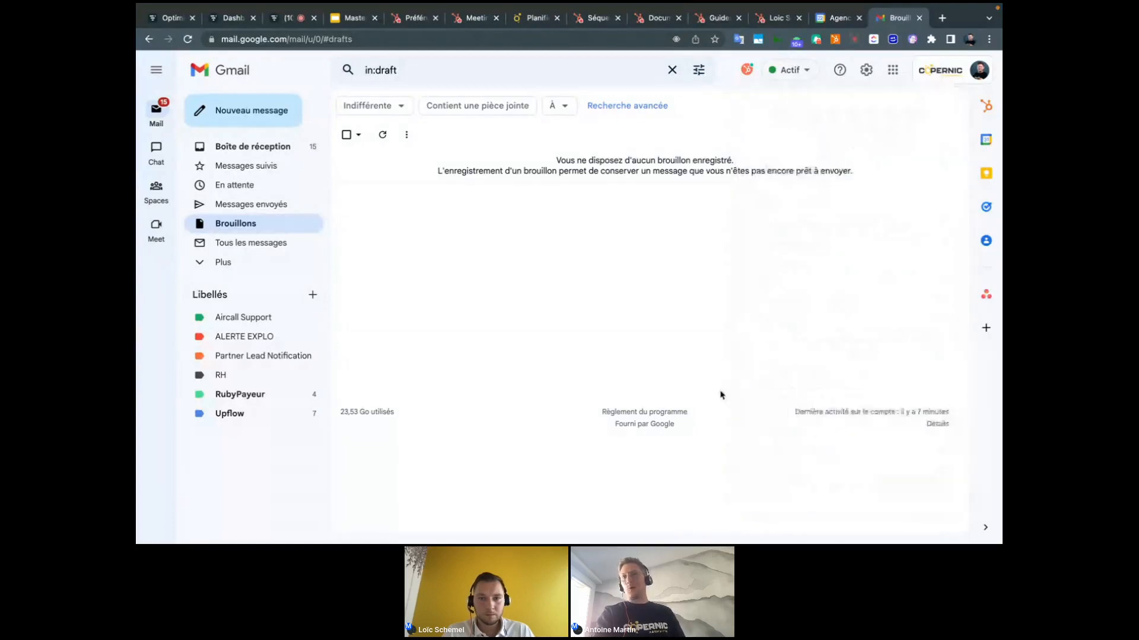
- Switch email logging and email tracking off and back on in the HubSpot extension's logging and tracking settings
click(743, 67)
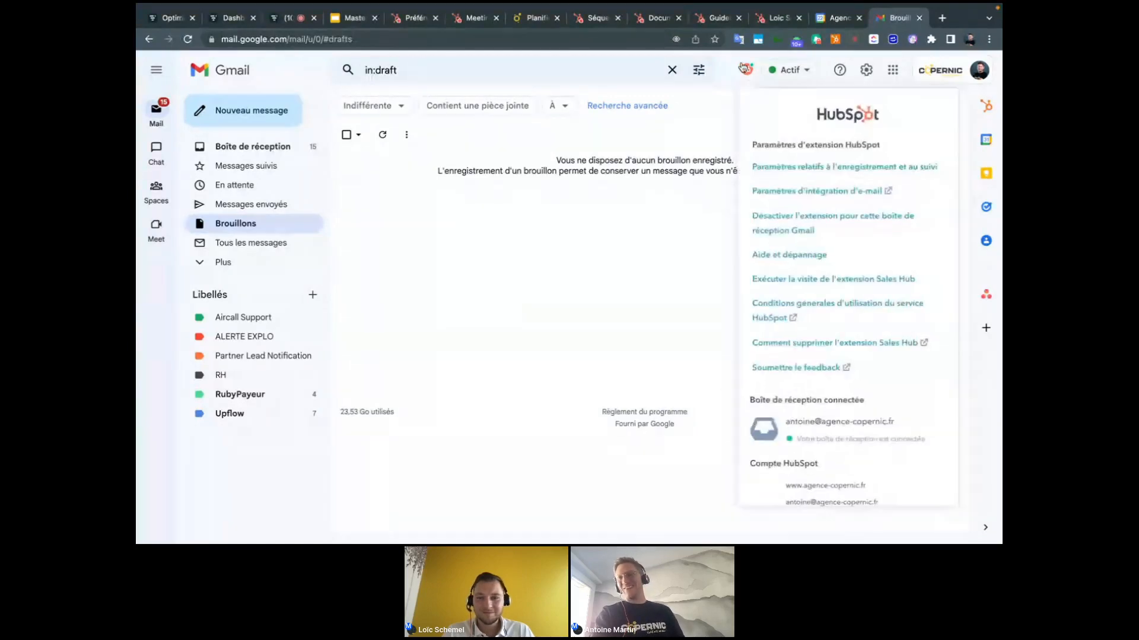
click(846, 168)
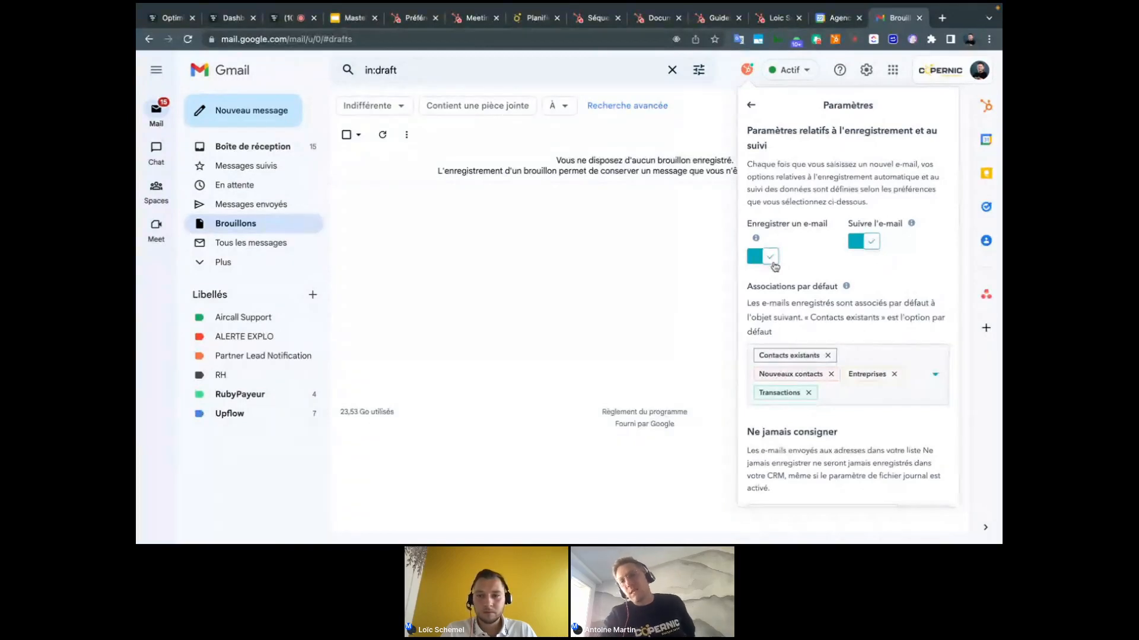
click(871, 247)
click(770, 257)
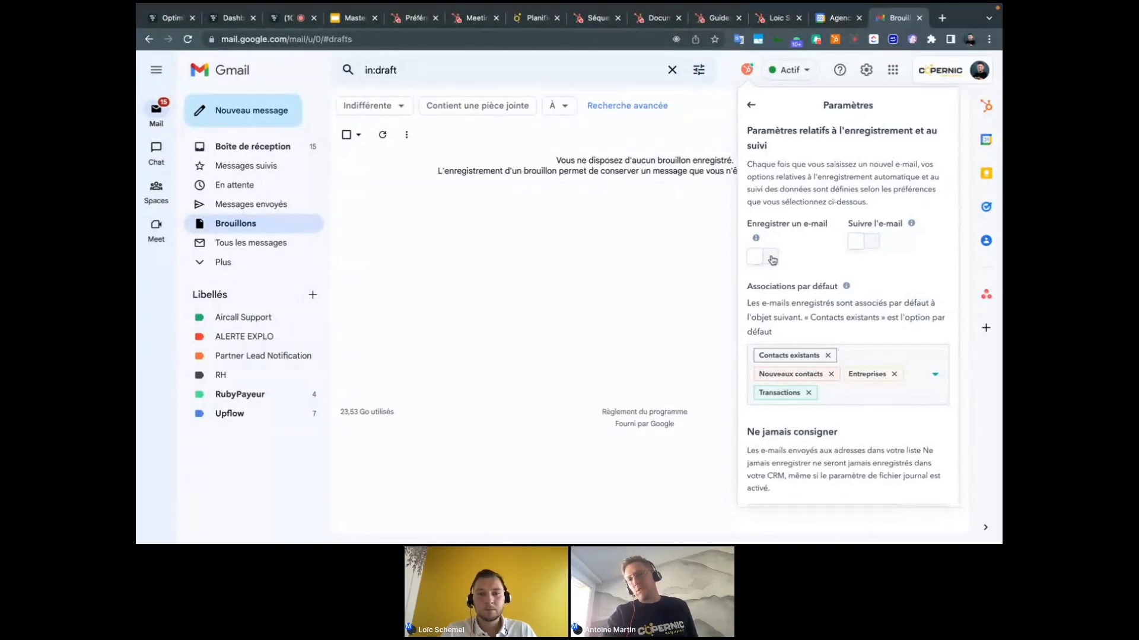
click(771, 257)
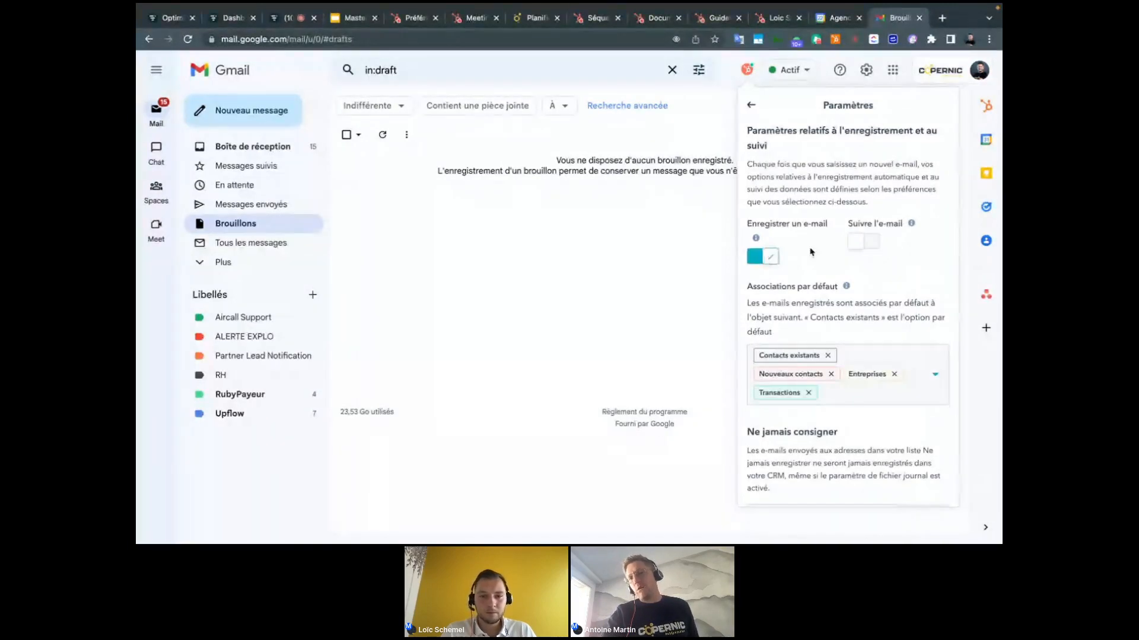
click(859, 250)
click(695, 293)
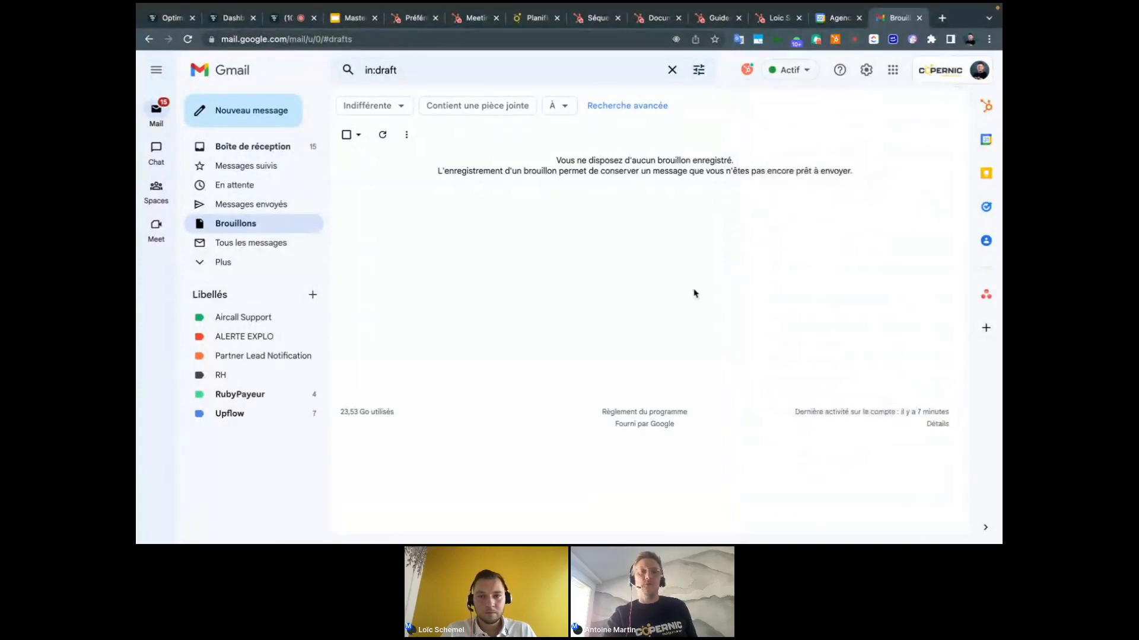
- Create a new Gmail message addressed to the colleague and show the additional HubSpot insert options, text blocks and documents
click(281, 114)
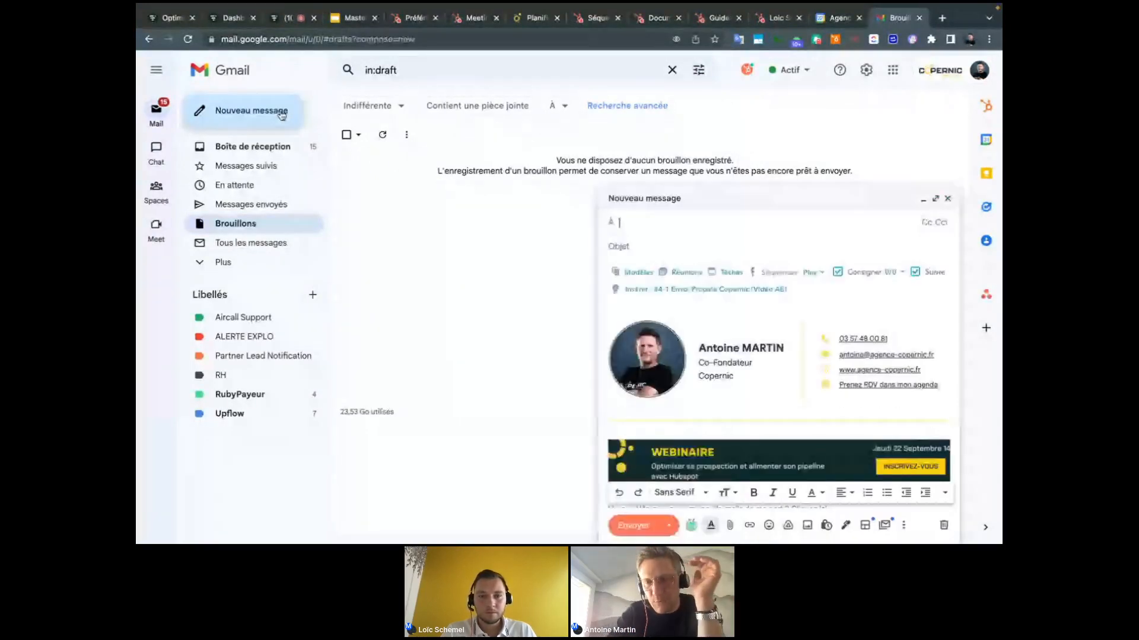
text(loic)
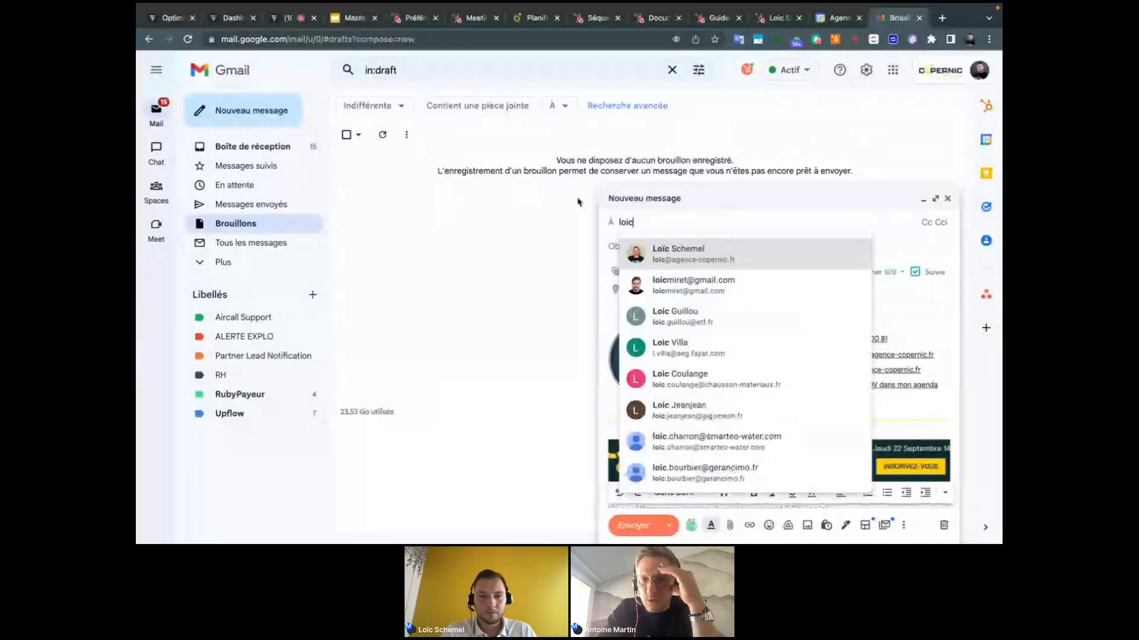
click(683, 260)
mouse_move(839, 293)
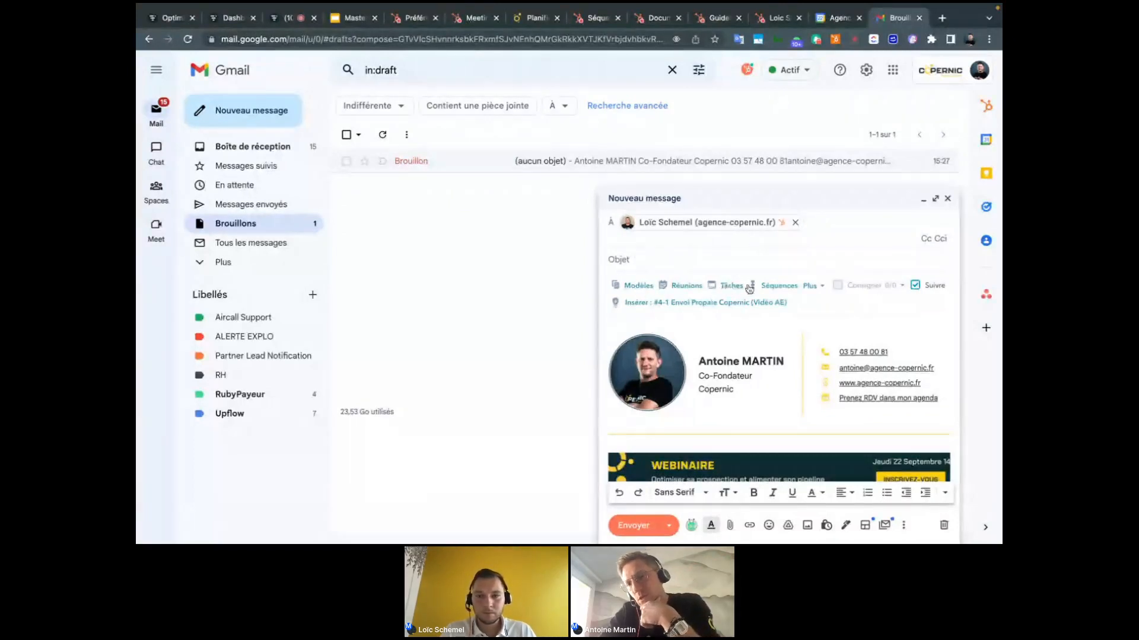
click(823, 287)
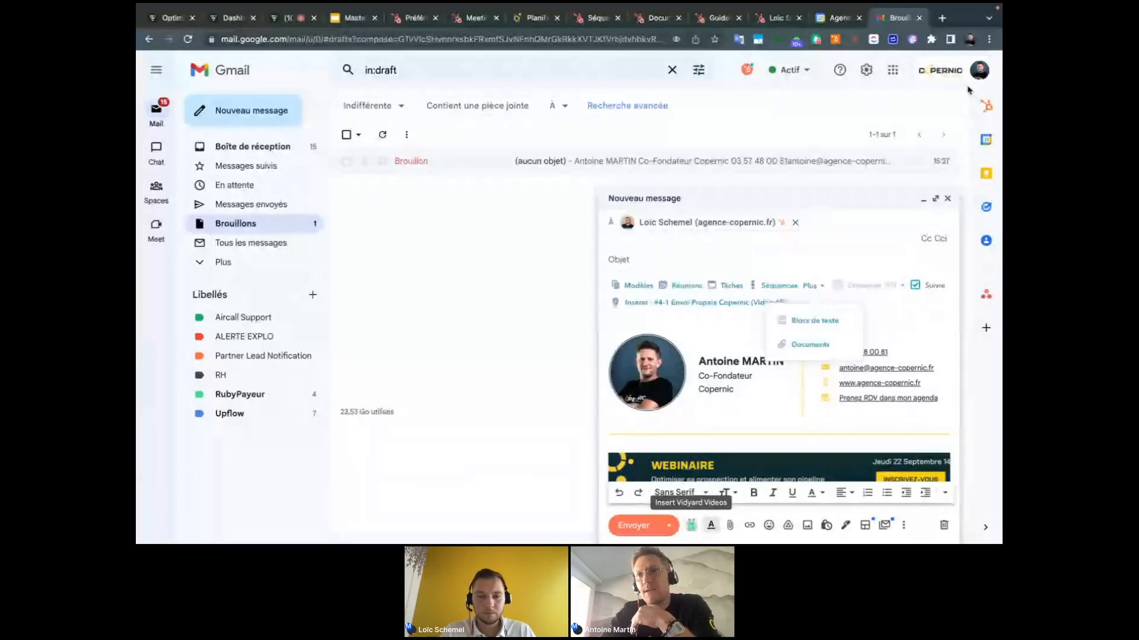
- Open the recipient's HubSpot contact record beside the Gmail draft and examine its actions, properties and associated records
click(985, 106)
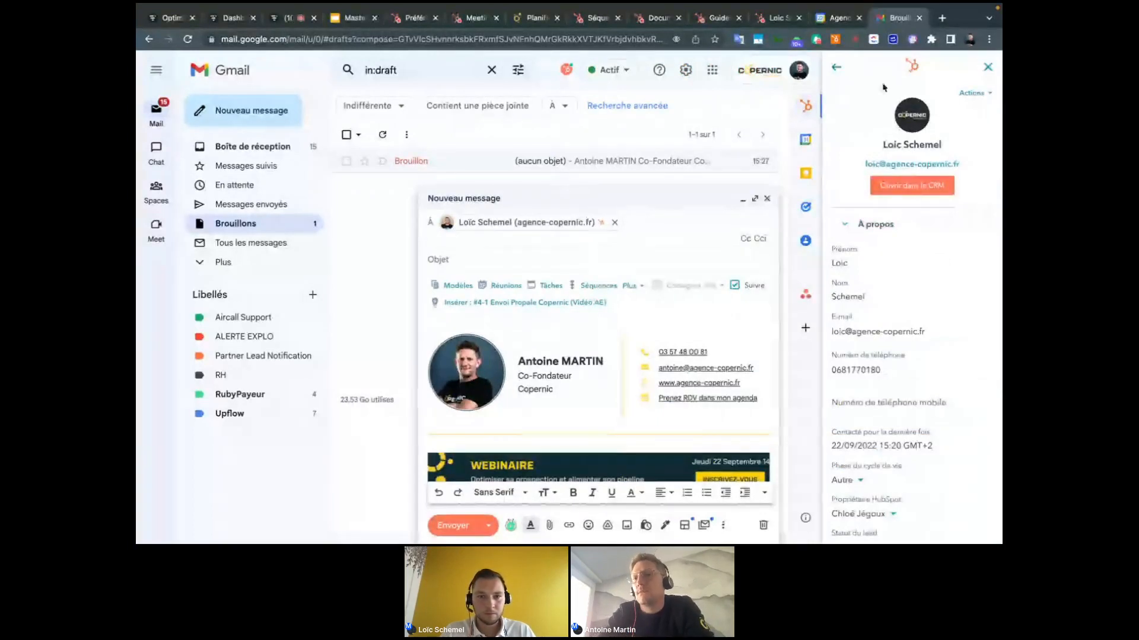
click(972, 94)
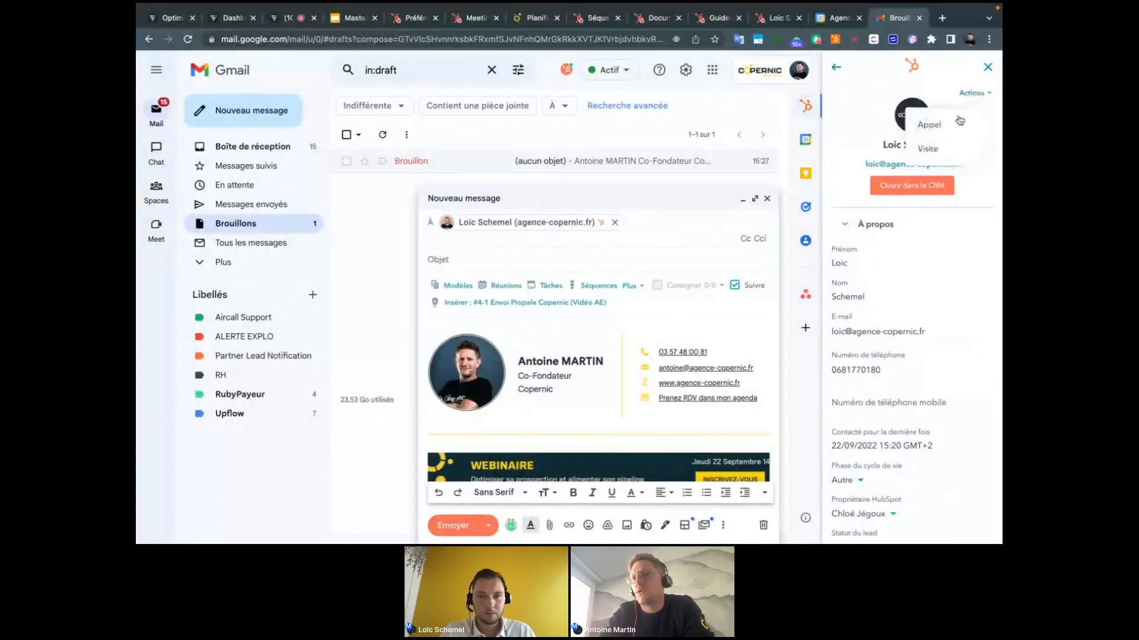
click(953, 67)
scroll(857, 497, down, 10)
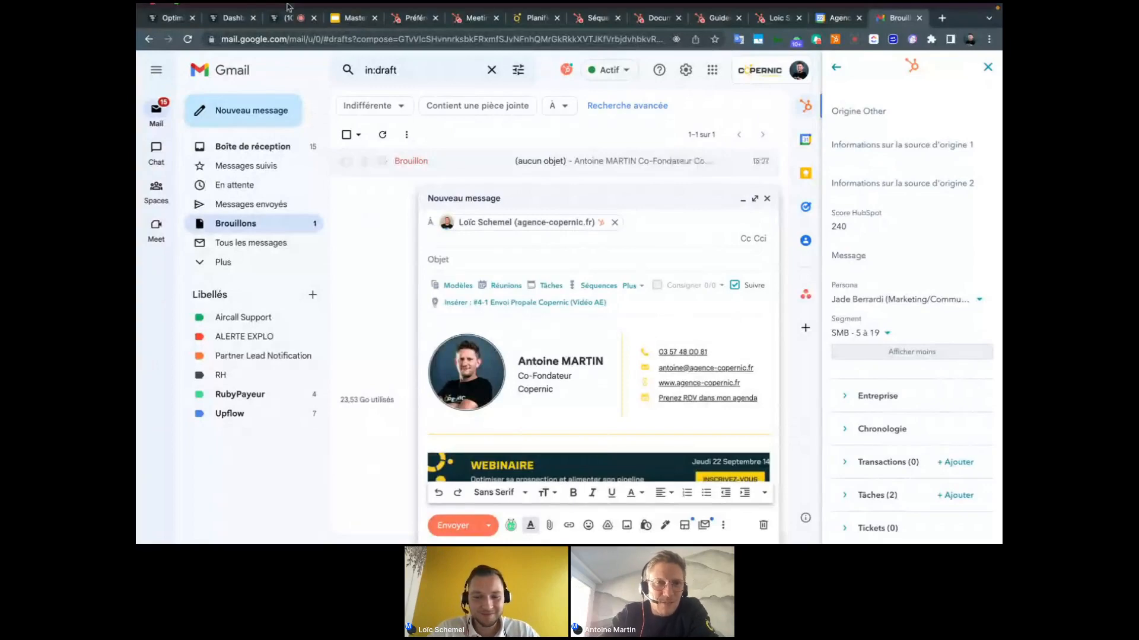
- Return to the Masterclass 5 presentation and advance to the "Outils Flux dans HubSpot" slide
click(352, 49)
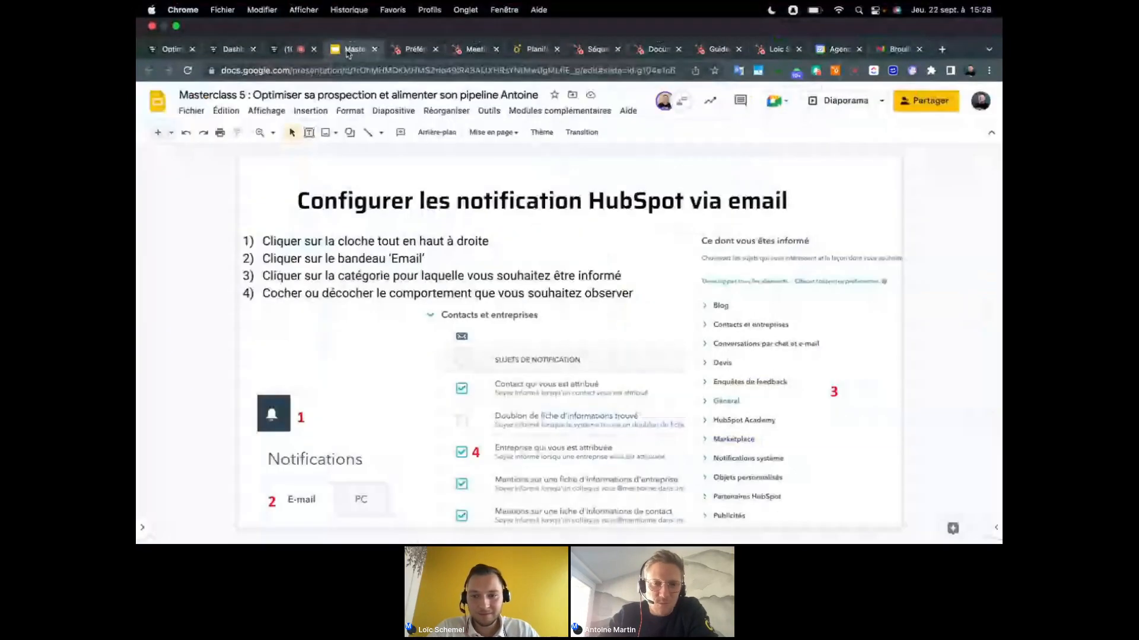
key(Down)
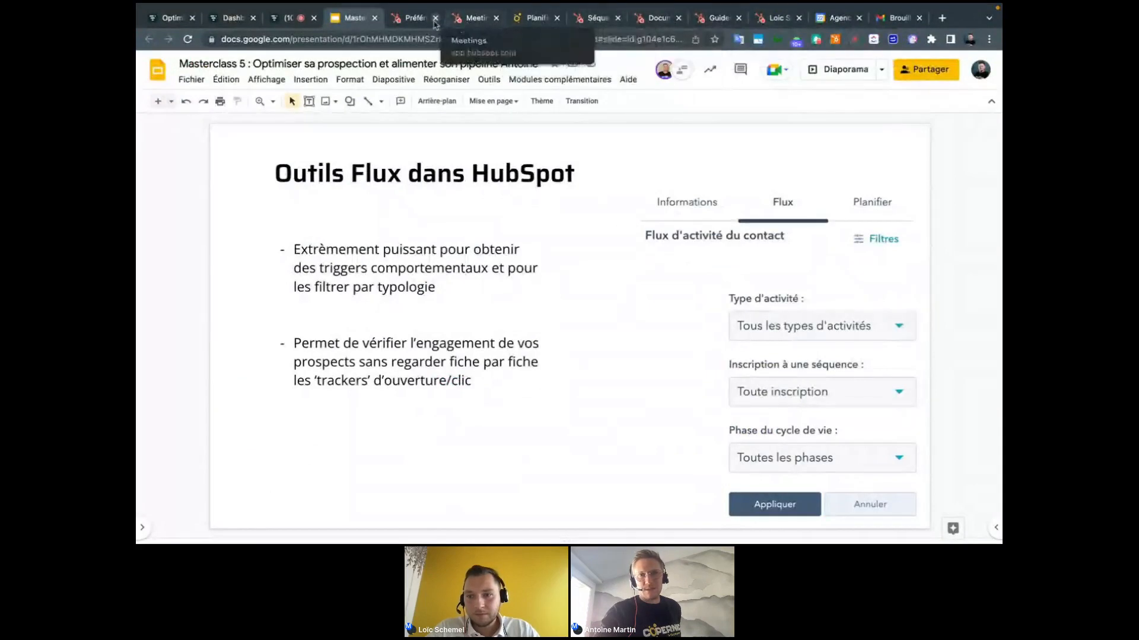
- Switch to HubSpot, open the sales tasks list and clear its Responsable filter
click(653, 18)
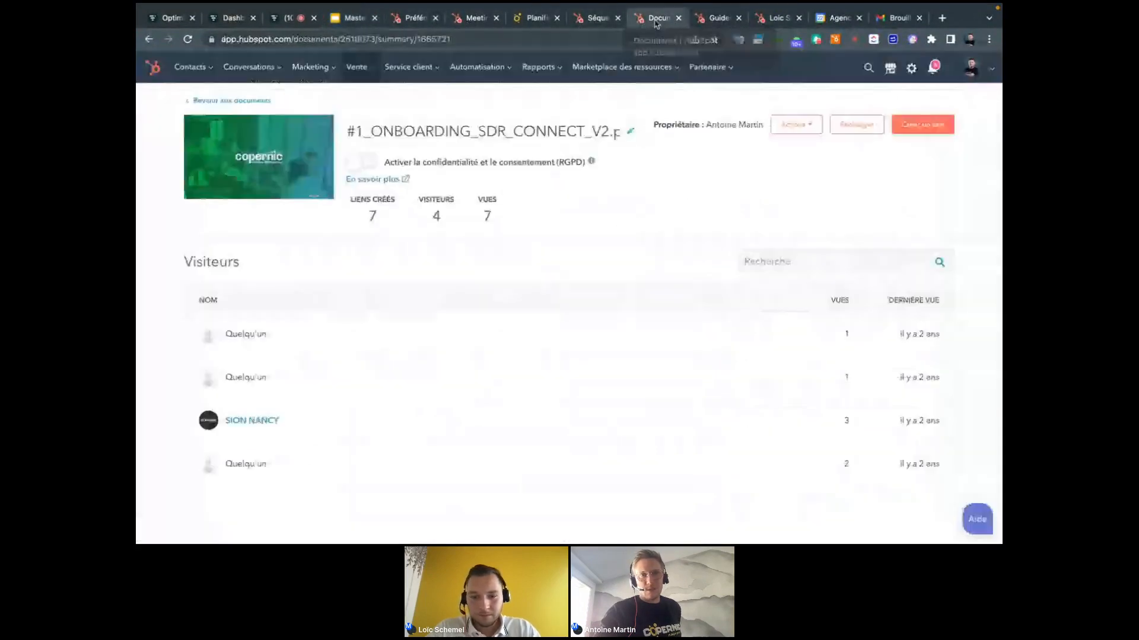
mouse_move(369, 69)
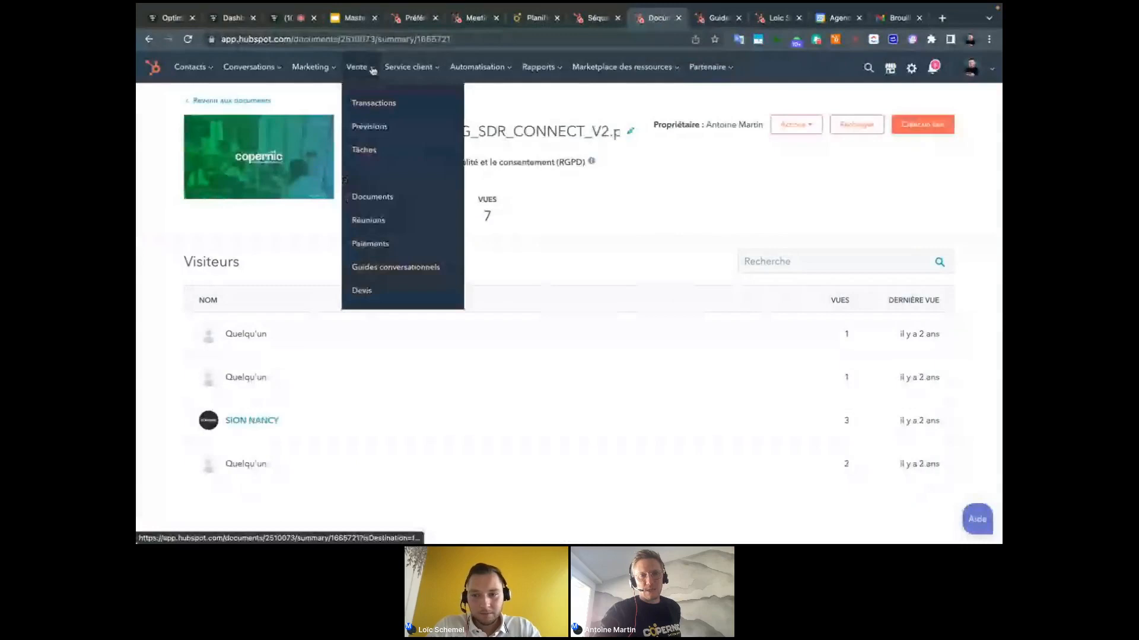
click(369, 162)
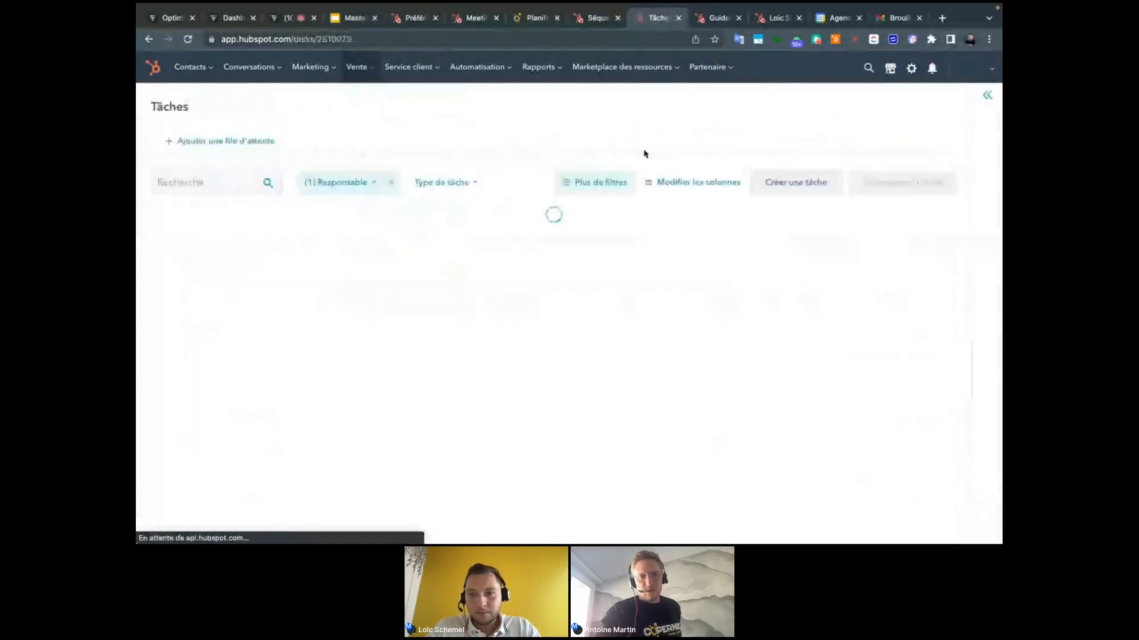
click(394, 188)
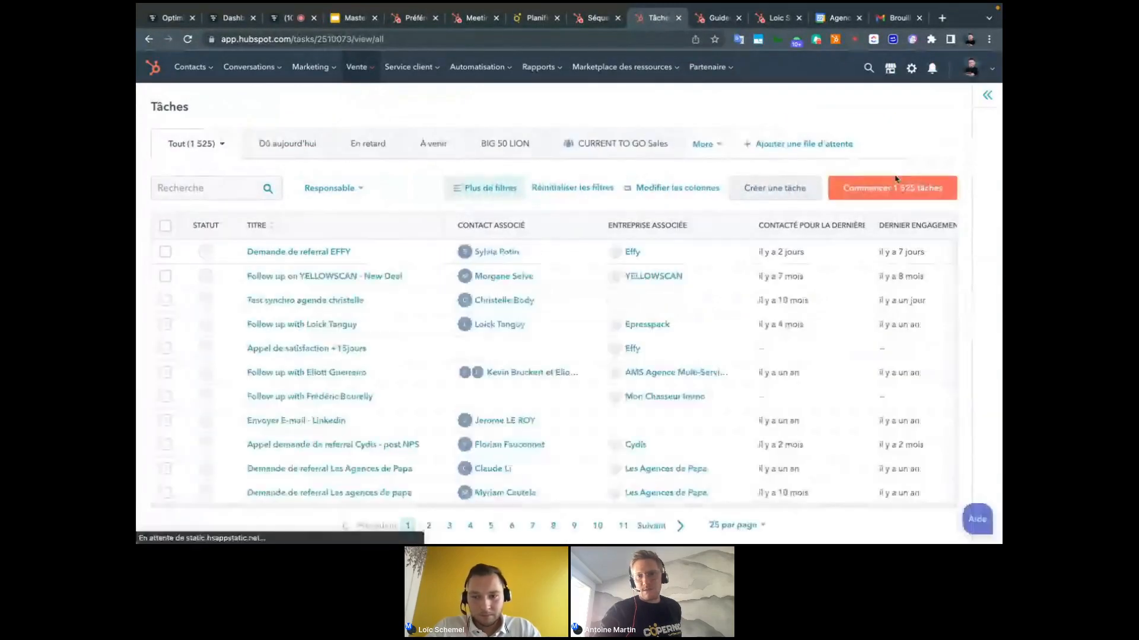
- Expand the side pane beside the tasks, examine the contact activity feed, and show the Informations activity and task performance reports
click(987, 95)
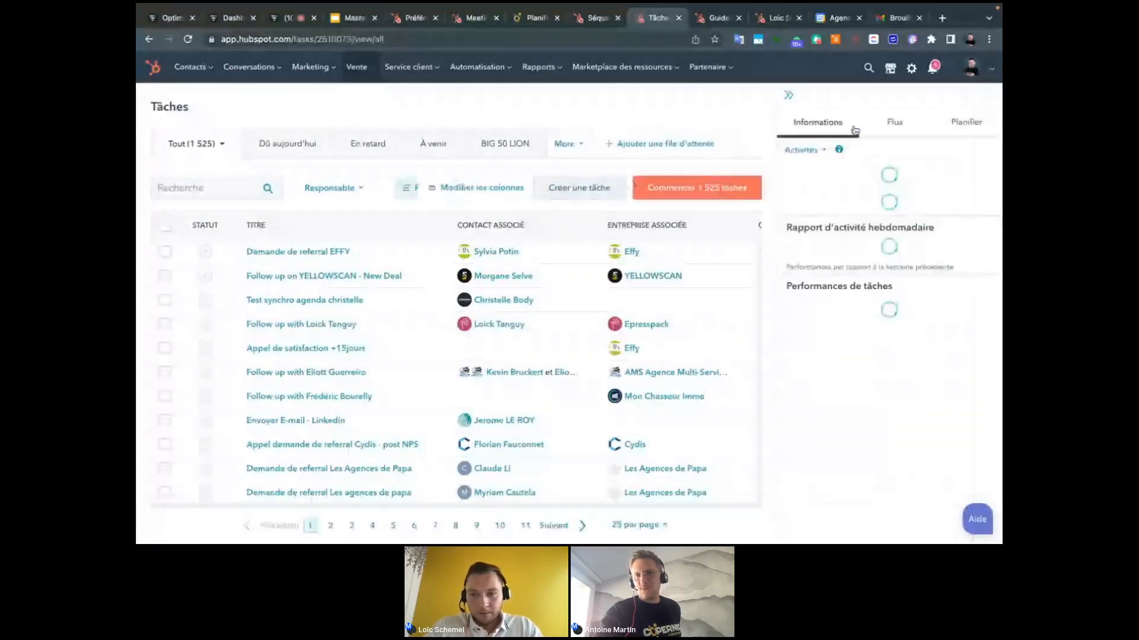
click(895, 124)
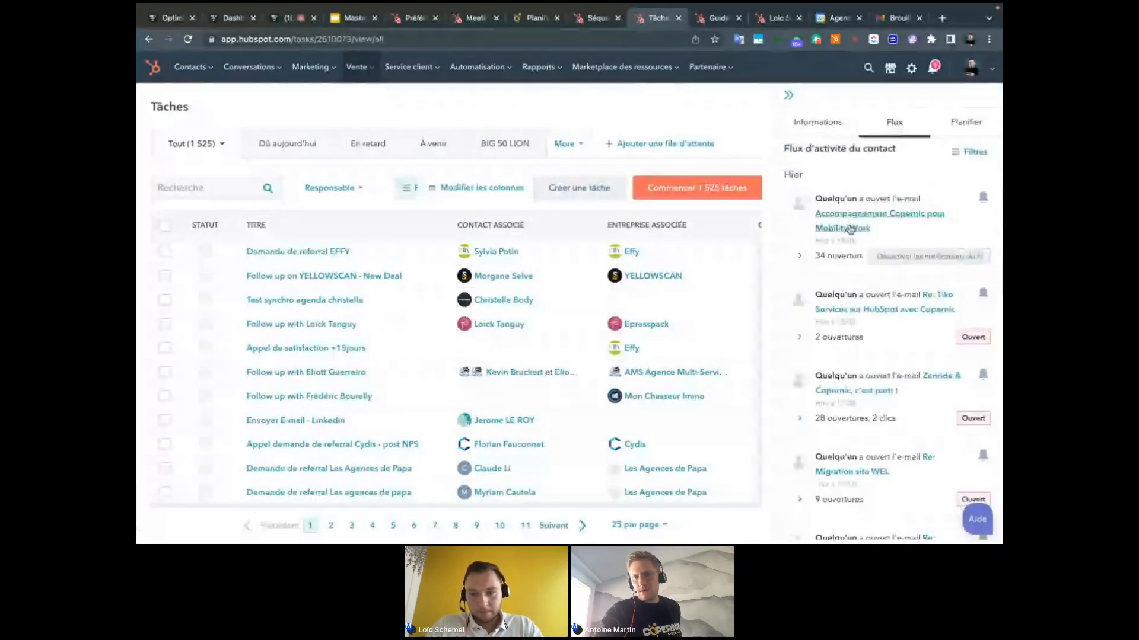
scroll(859, 370, down, 2)
scroll(859, 371, down, 6)
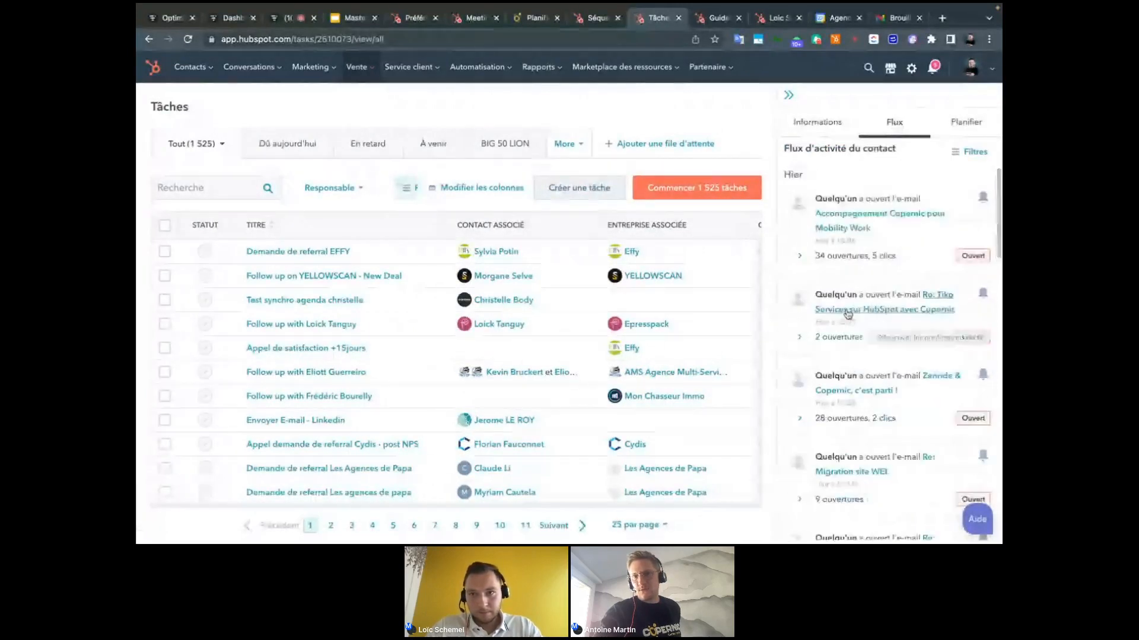
click(819, 123)
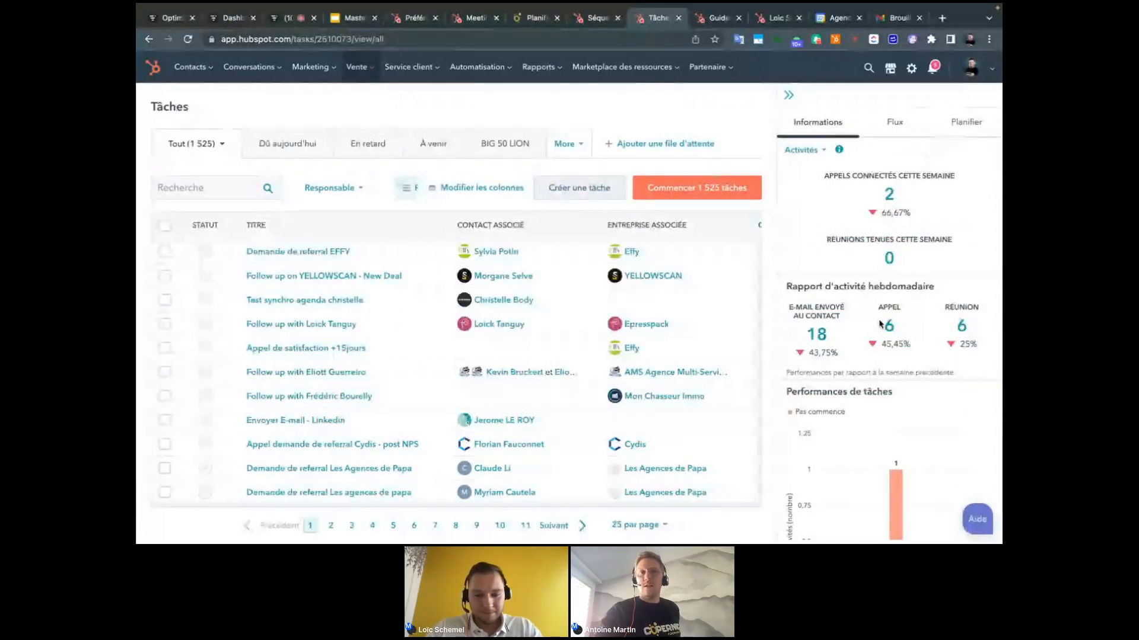
- Return to the Masterclass 5 presentation and advance to the "Vous avez besoin d'aide ?" slide
click(350, 18)
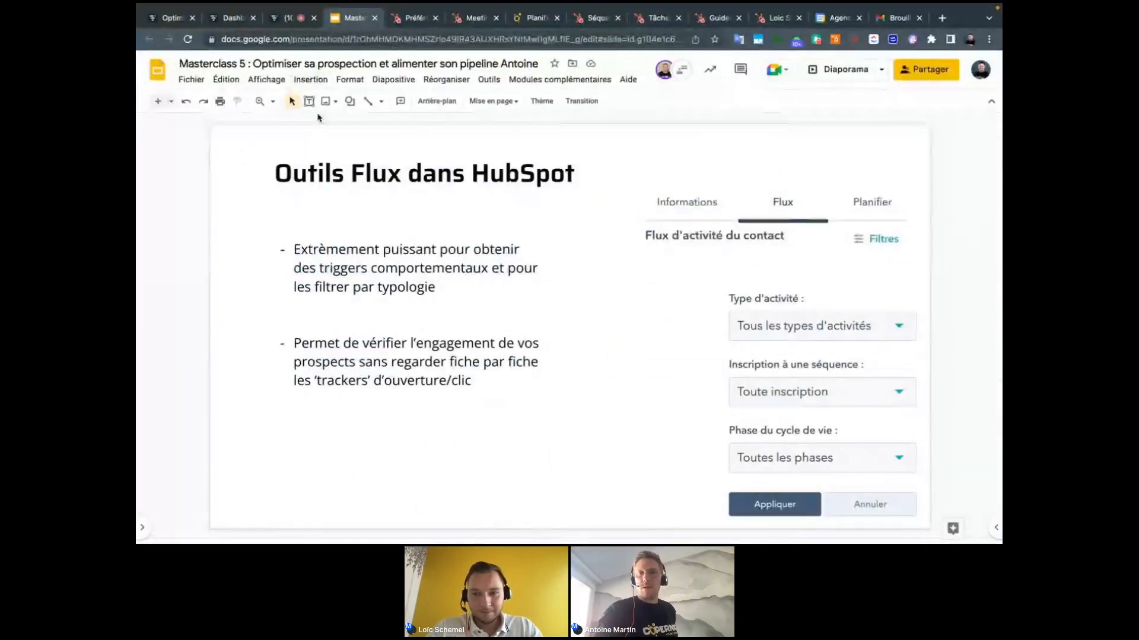
key(Right)
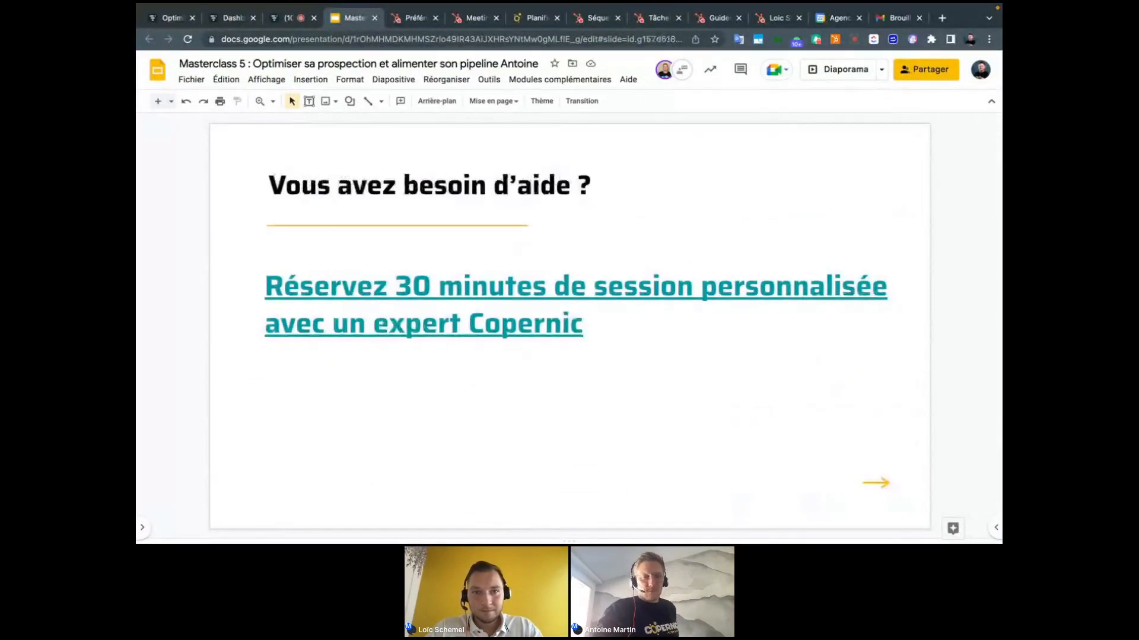